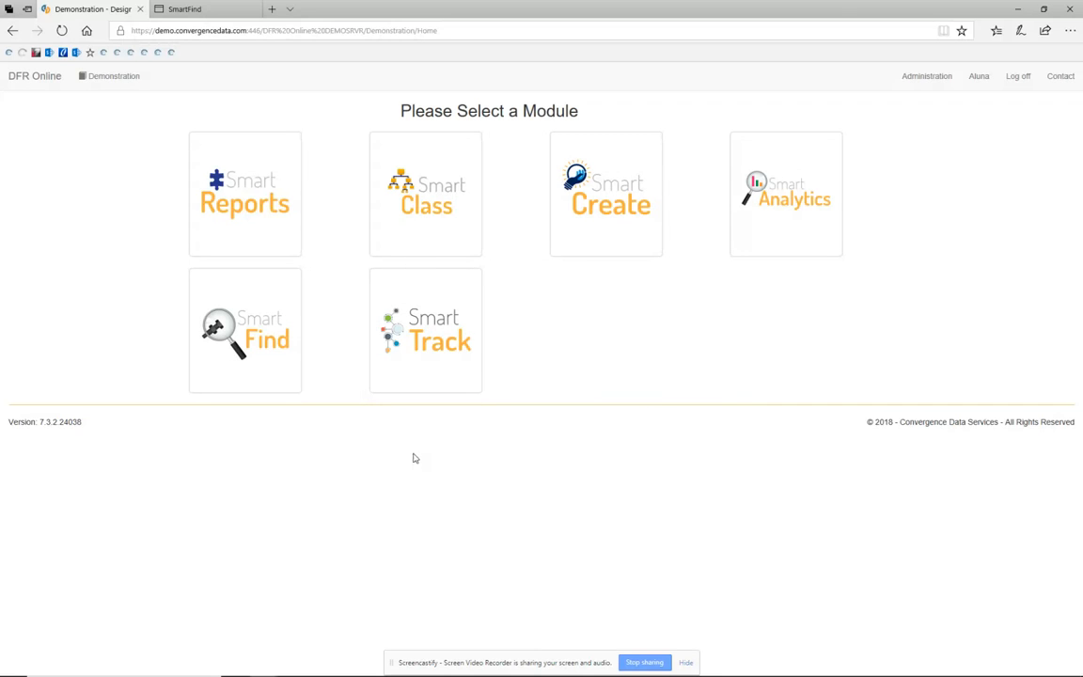
- Open the SmartFind module and close the spare SmartFind browser tab
click(265, 390)
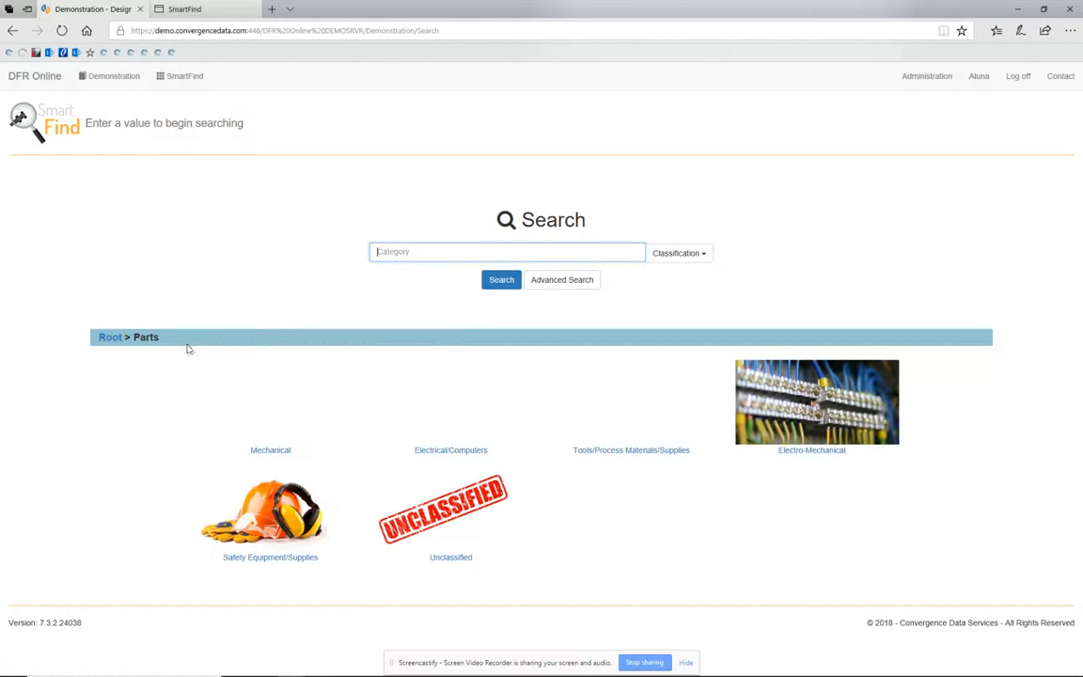
click(254, 10)
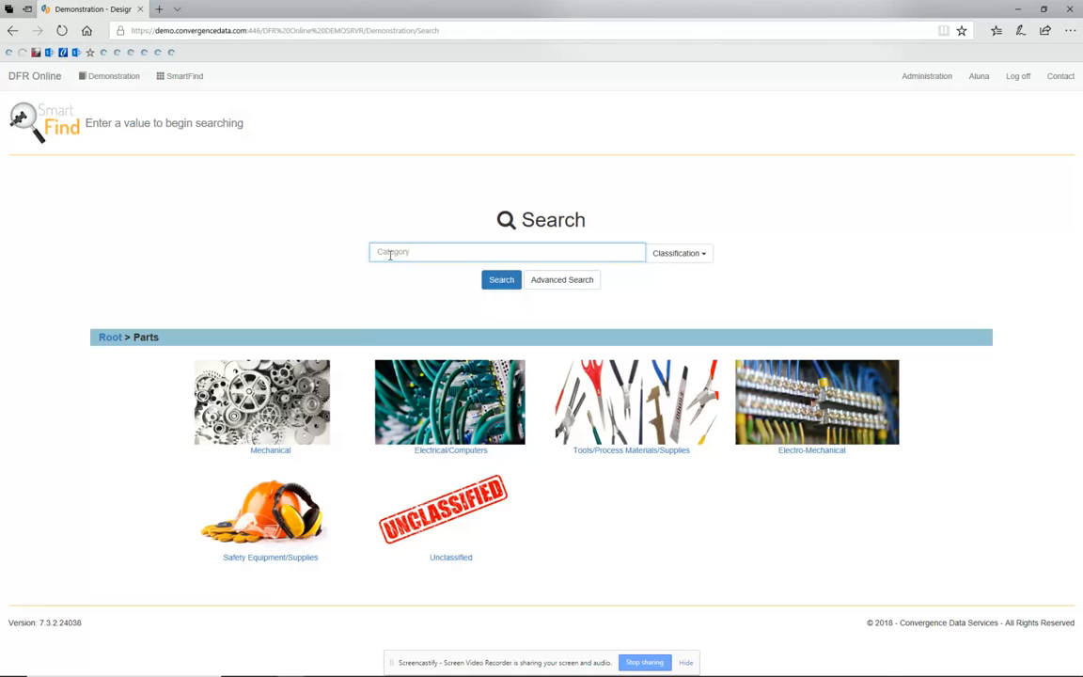
- Look up "fastener" among the classification categories, browse the suggested paths, and clear the search text
click(701, 252)
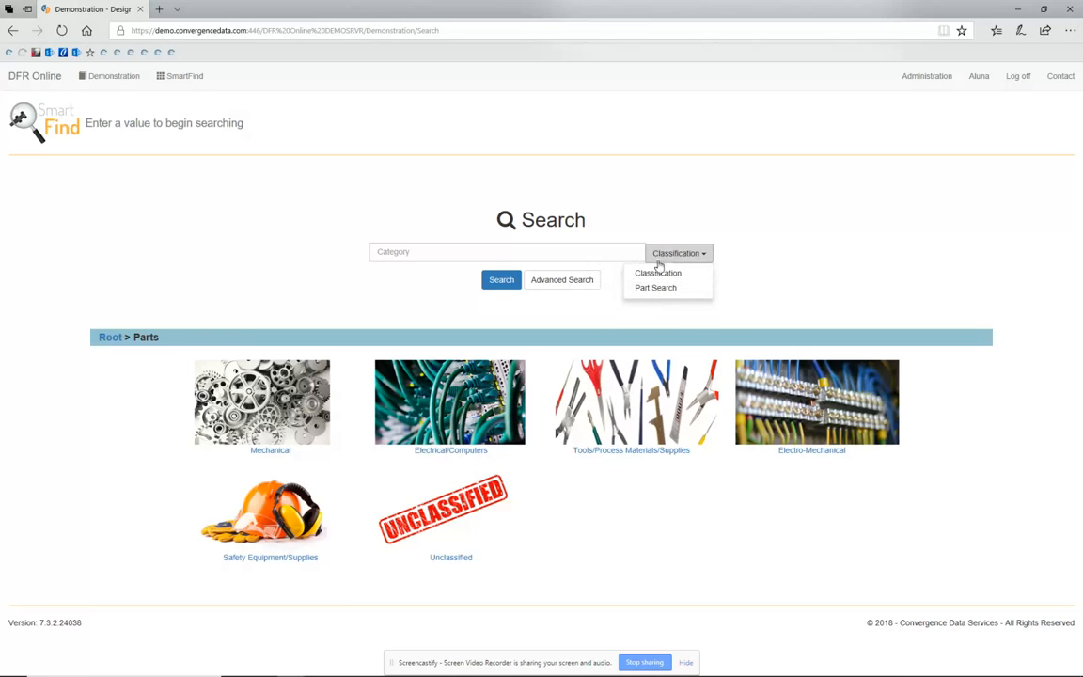
click(603, 250)
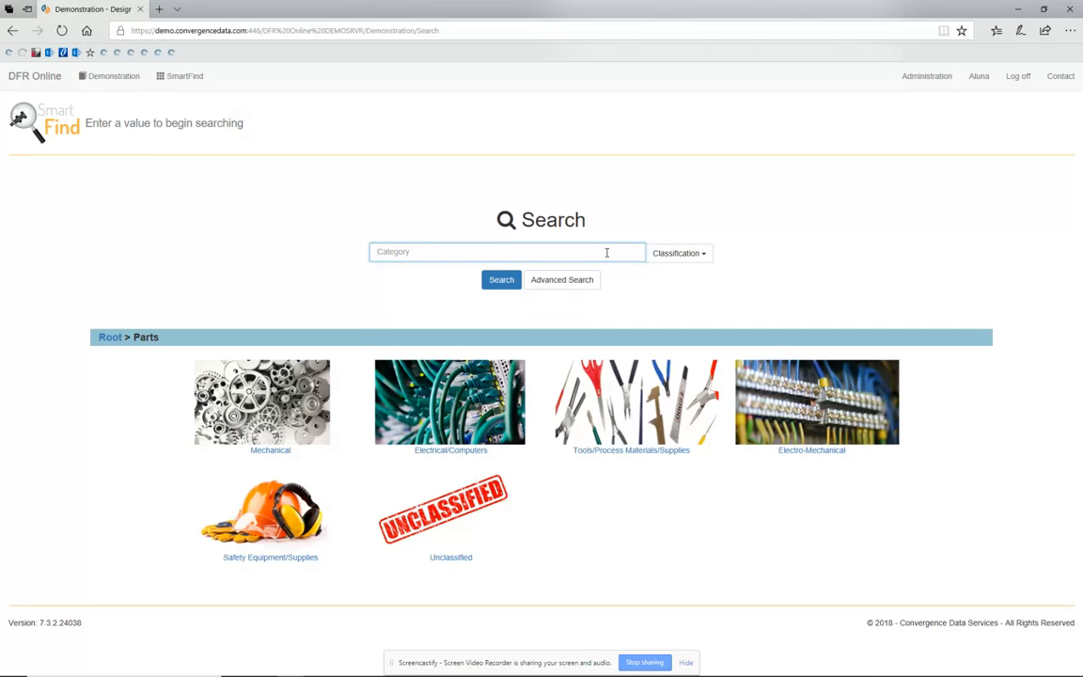
text(fastener)
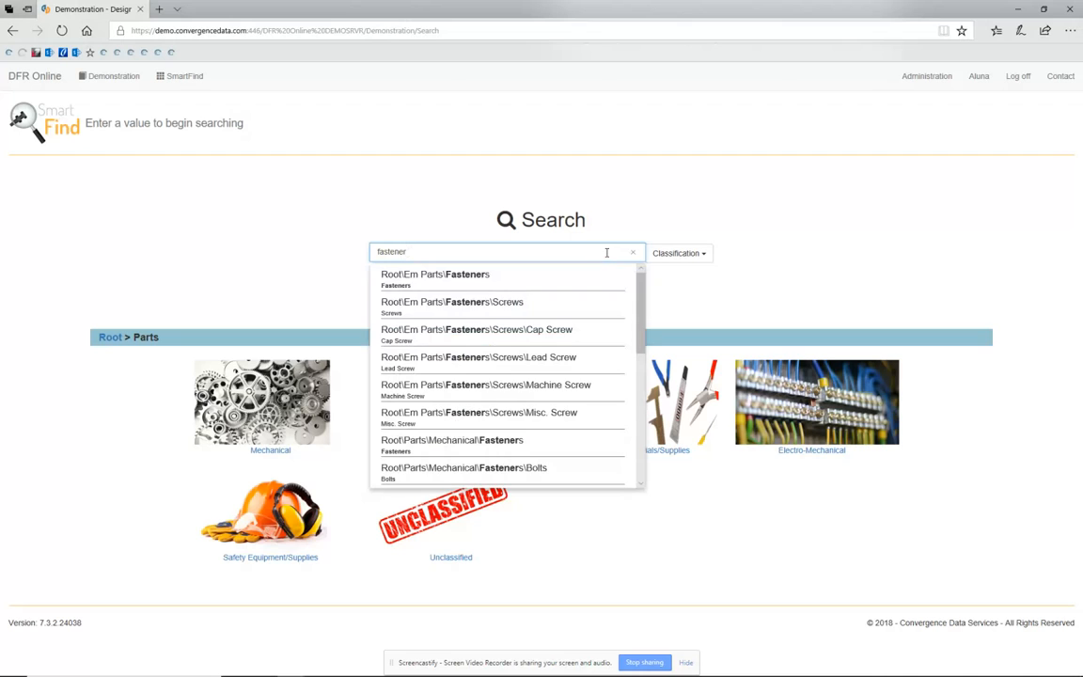
scroll(601, 413, down, 5)
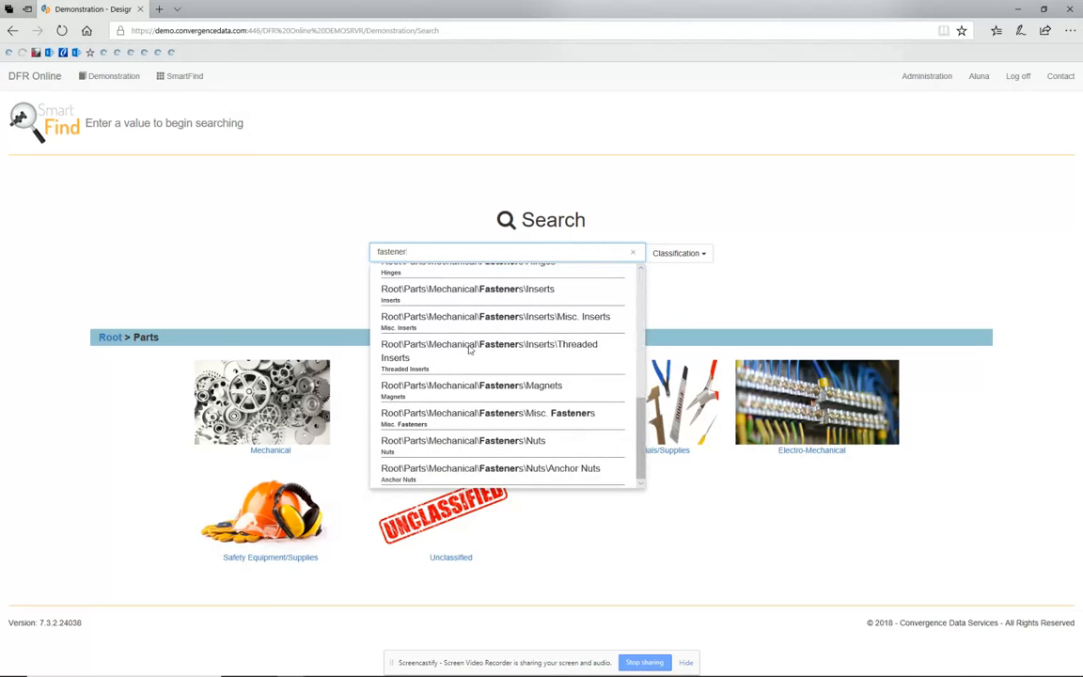
click(838, 260)
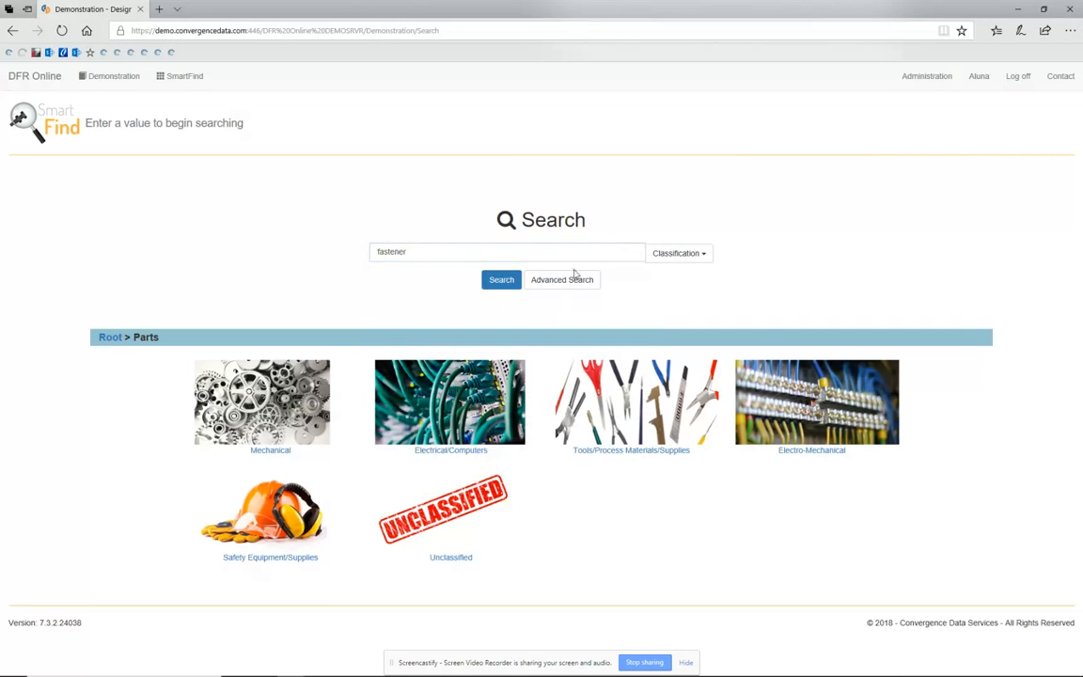
click(495, 251)
drag(495, 251, 371, 256)
key(BackSpace)
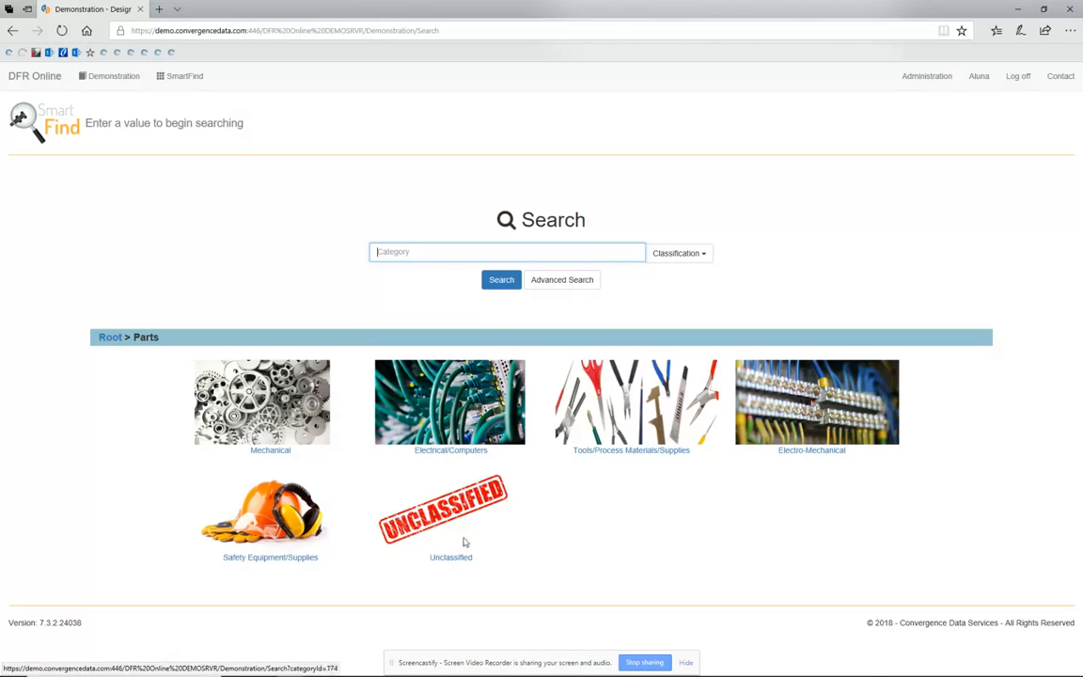
- Browse the parts catalog through Mechanical and Fasteners to Screws, and narrow the results to Cap Screws
click(264, 385)
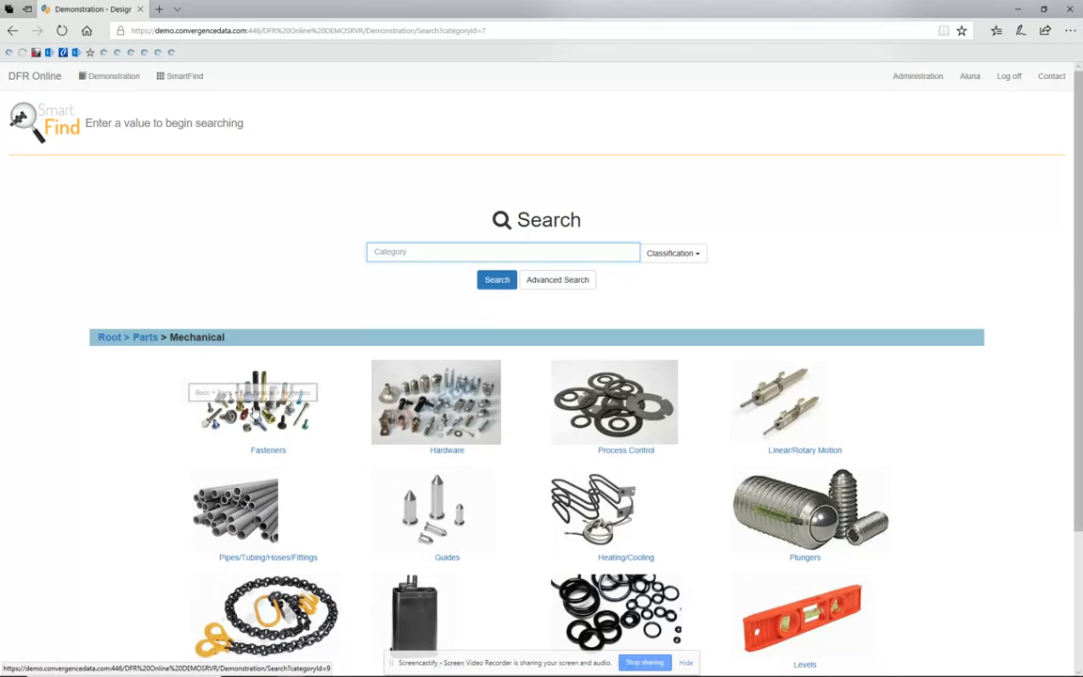
click(297, 426)
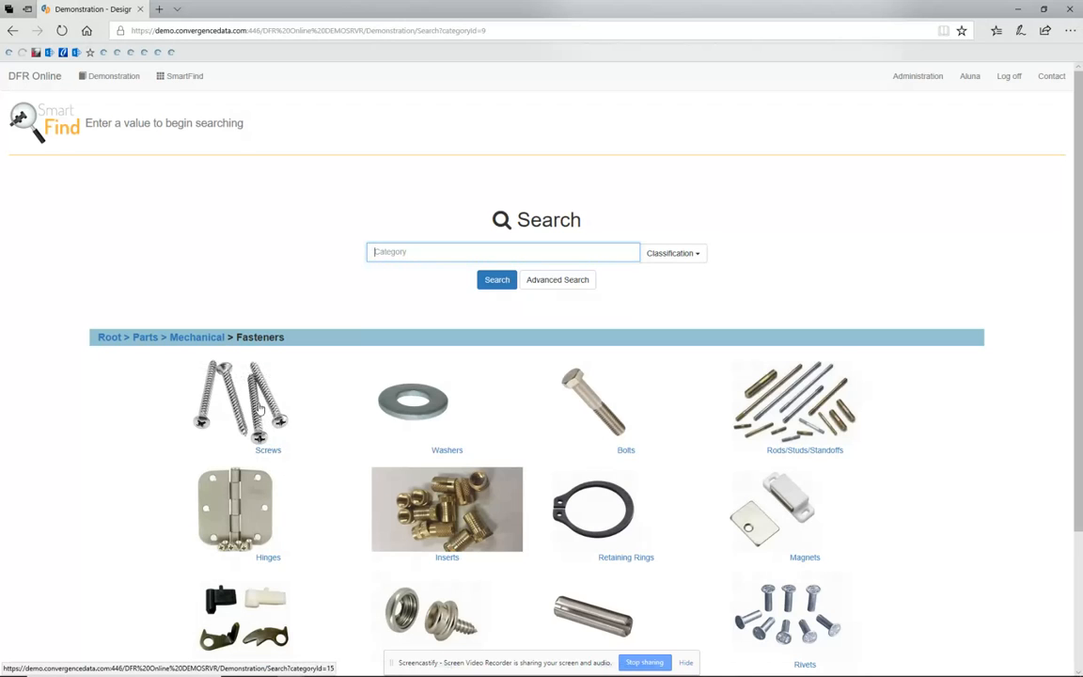
click(269, 451)
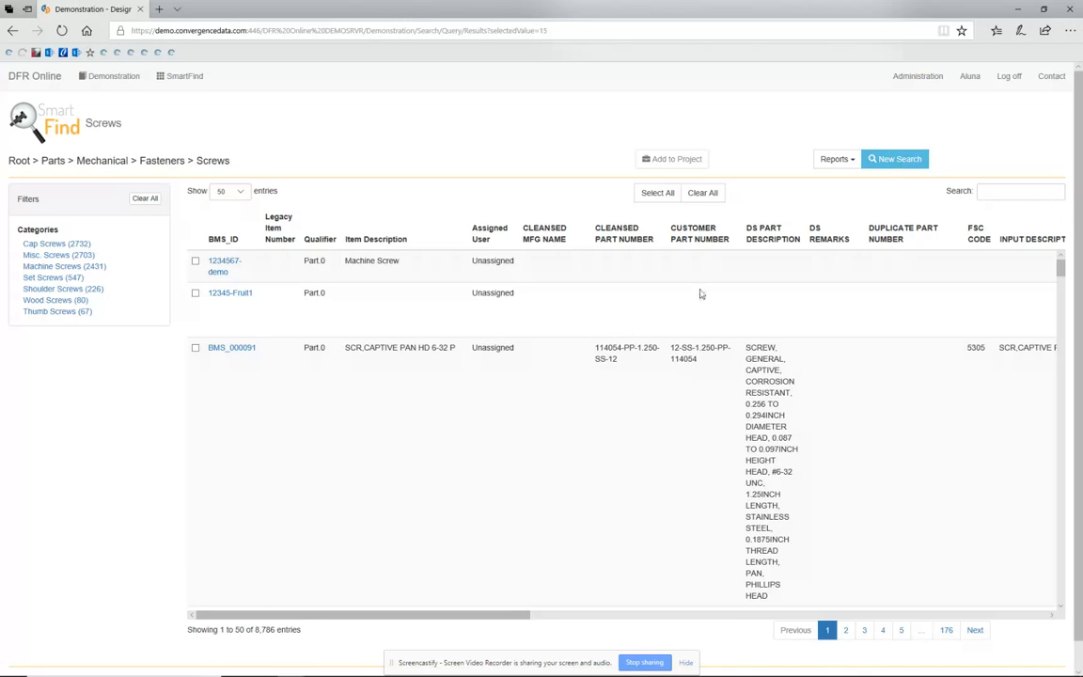
click(47, 244)
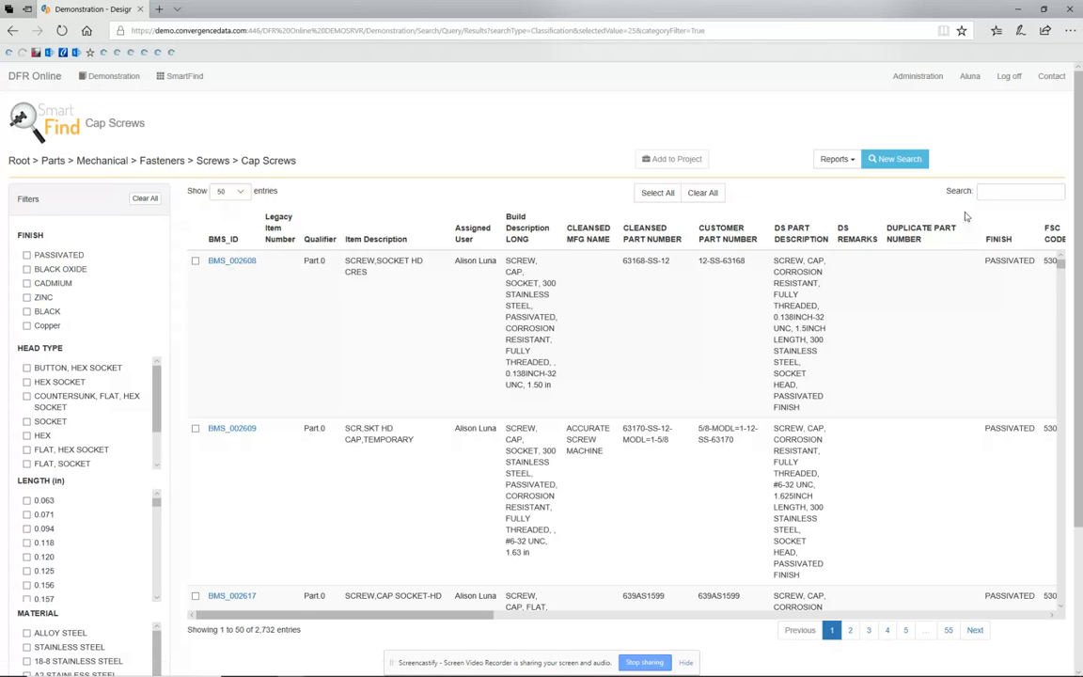
- Examine the details and conversations of cap screw BMS_002608, and go back to the SmartFind search page
click(226, 261)
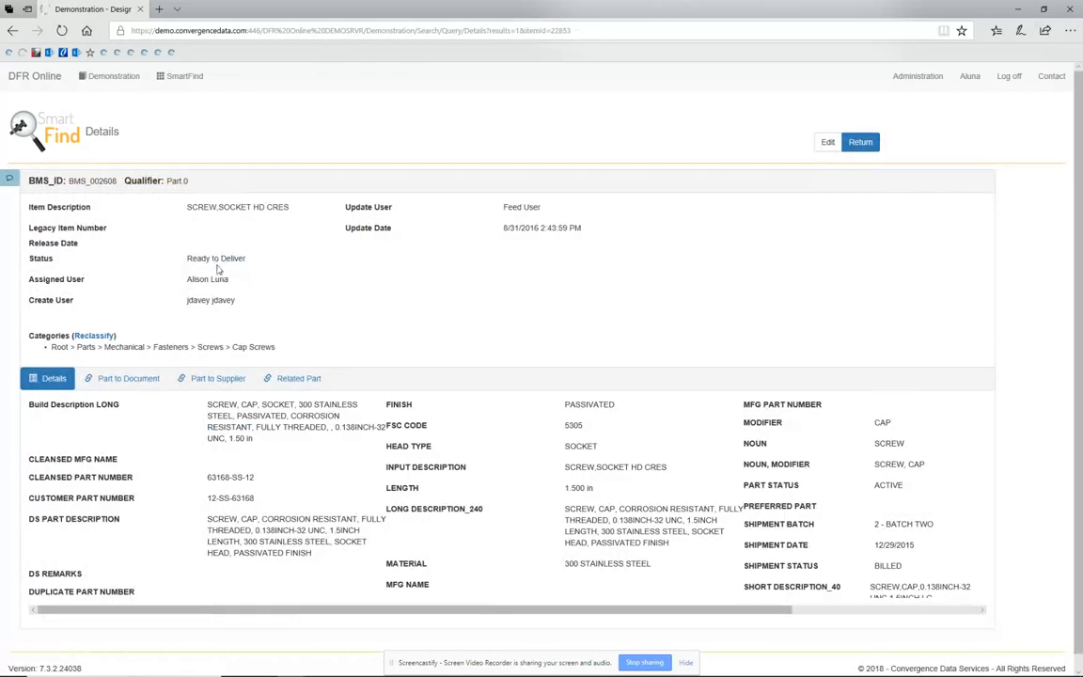
click(9, 181)
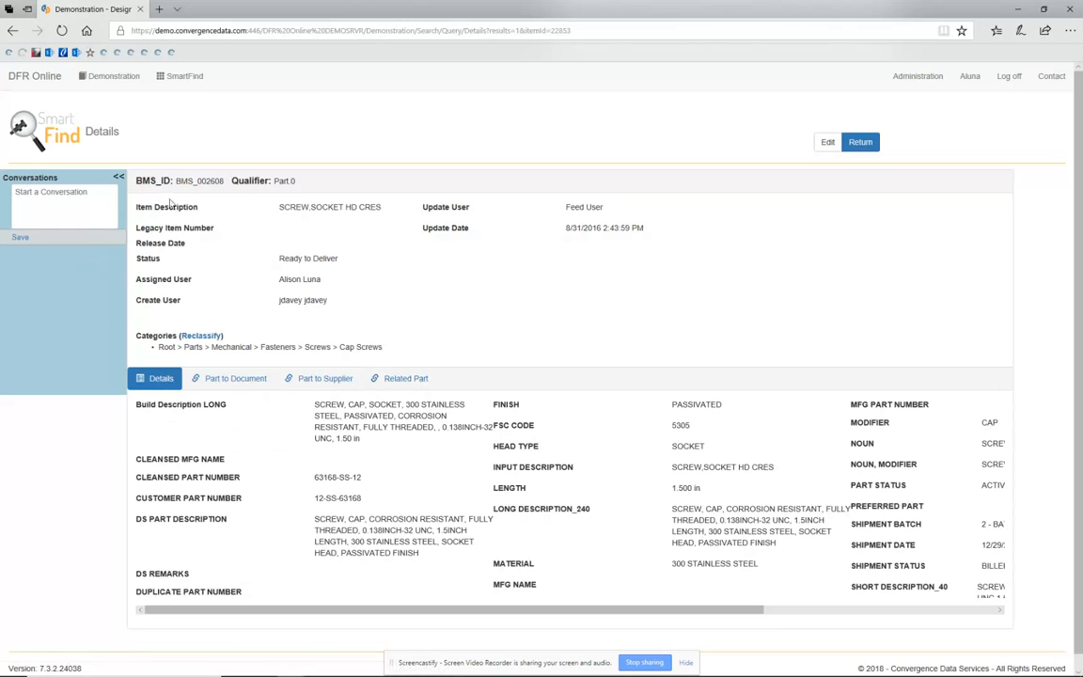
drag(764, 611, 582, 623)
click(862, 141)
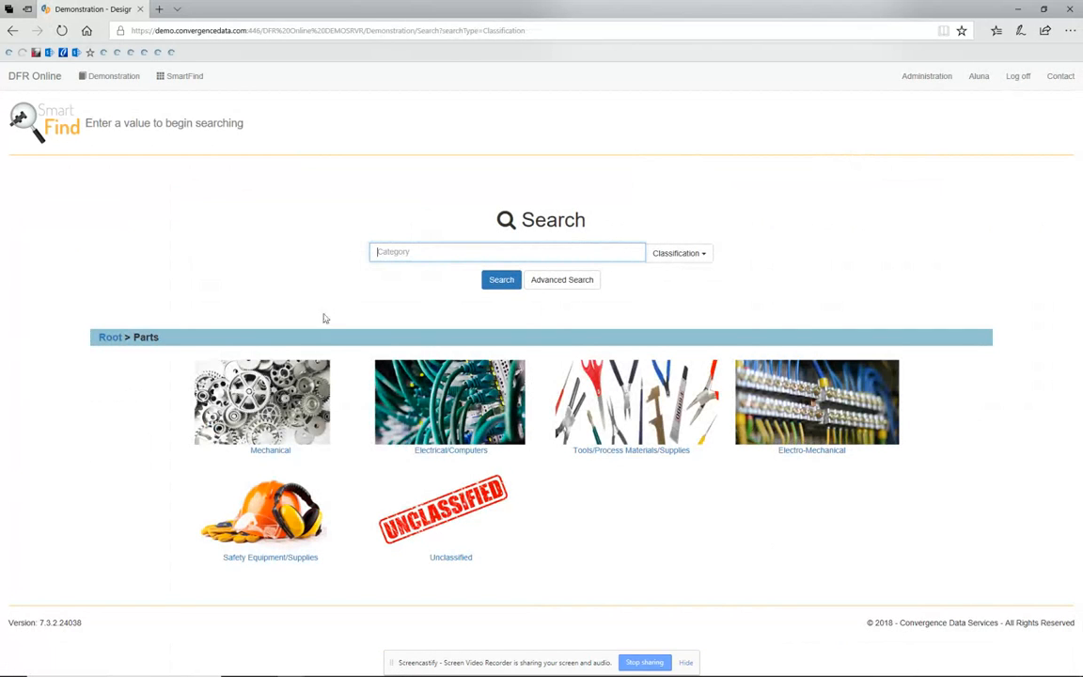
- Open the advanced search with its extra options and search all items in the Parts > Mechanical category
click(588, 288)
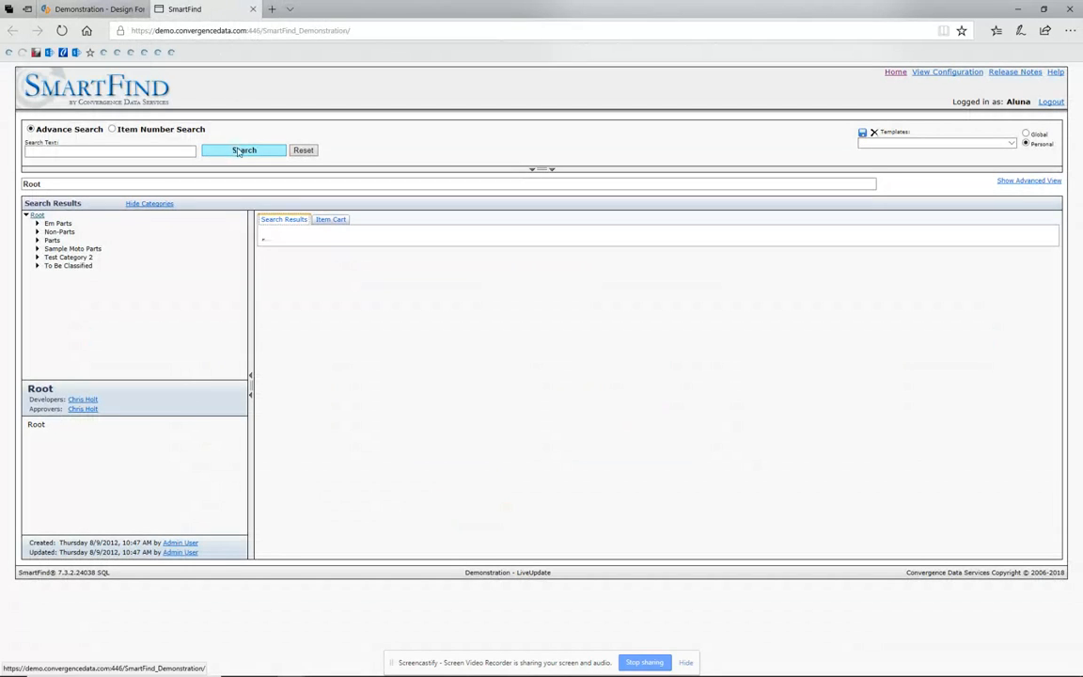
click(546, 169)
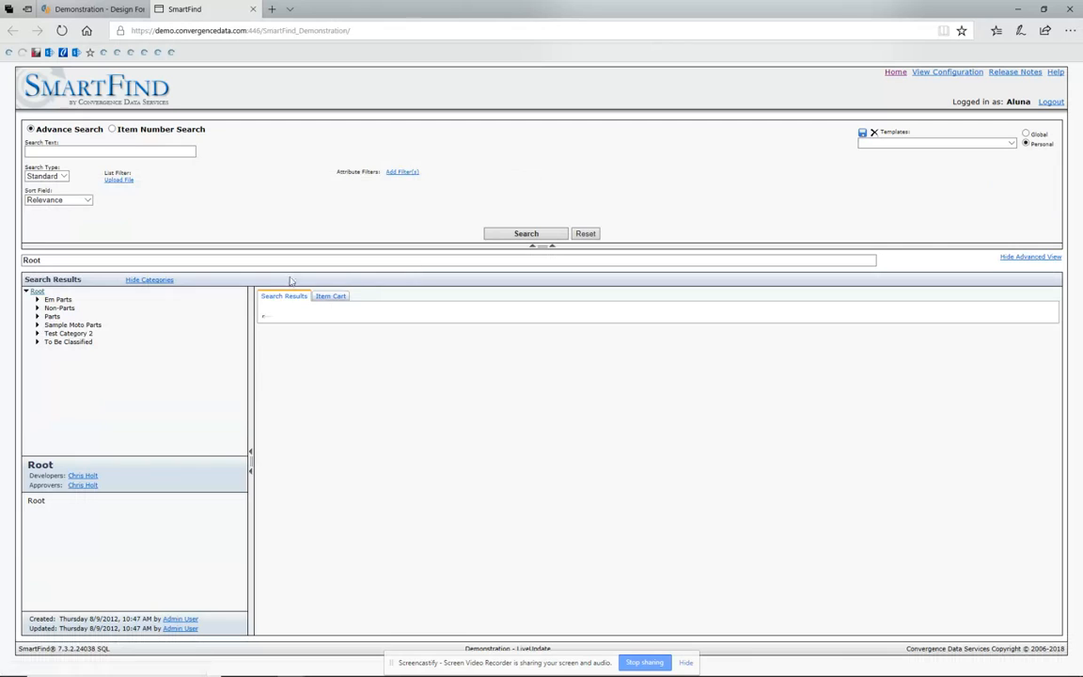
click(39, 316)
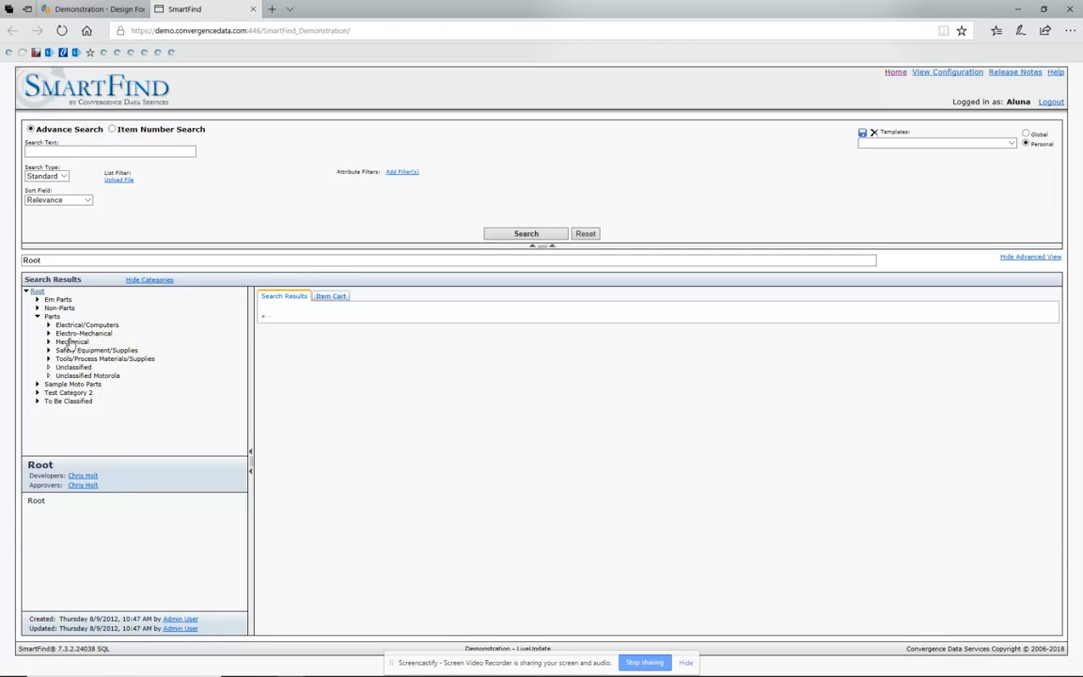
click(70, 341)
click(508, 233)
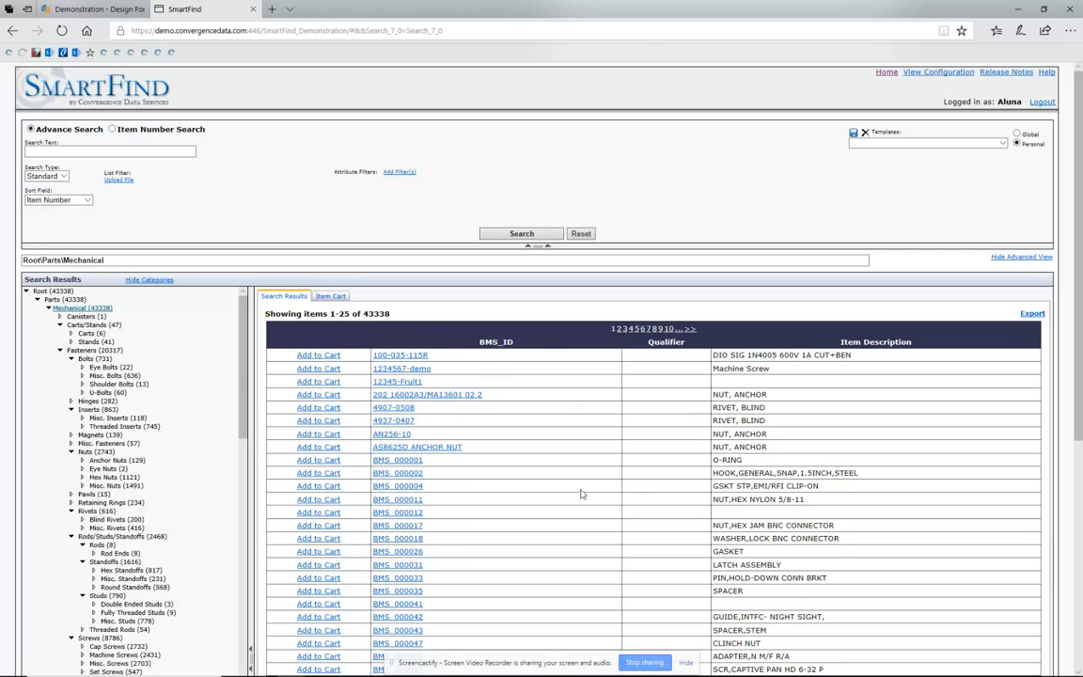
- Add FINISH, HEAD TYPE and HEIGHT as attribute filters and rerun the search to include them in the results
click(402, 173)
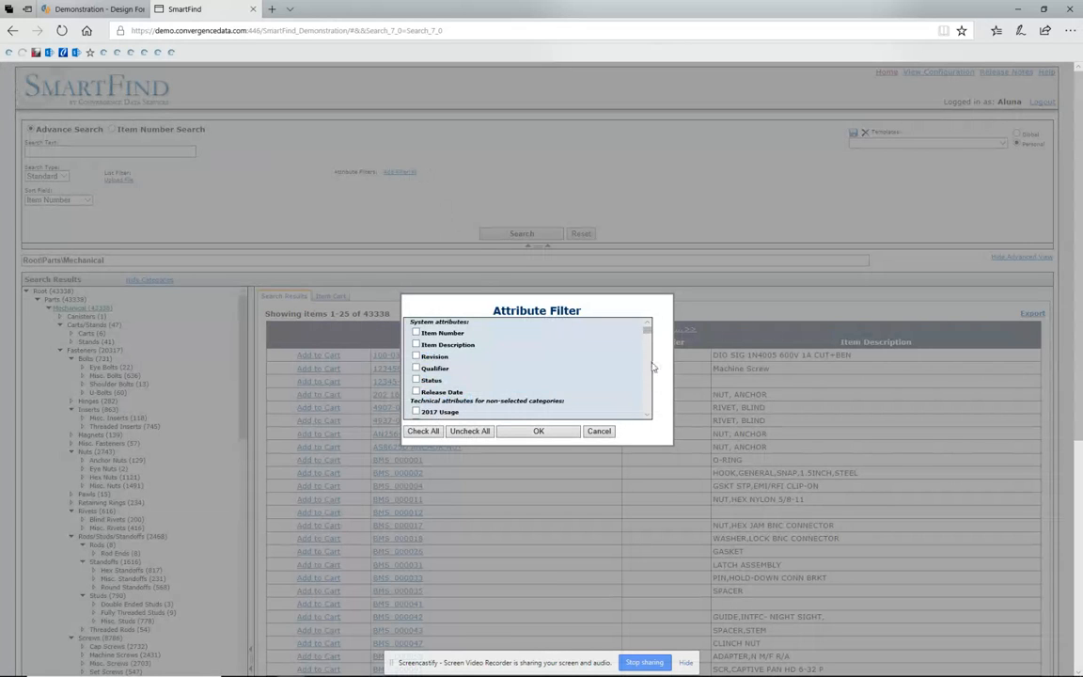
scroll(649, 382, down, 8)
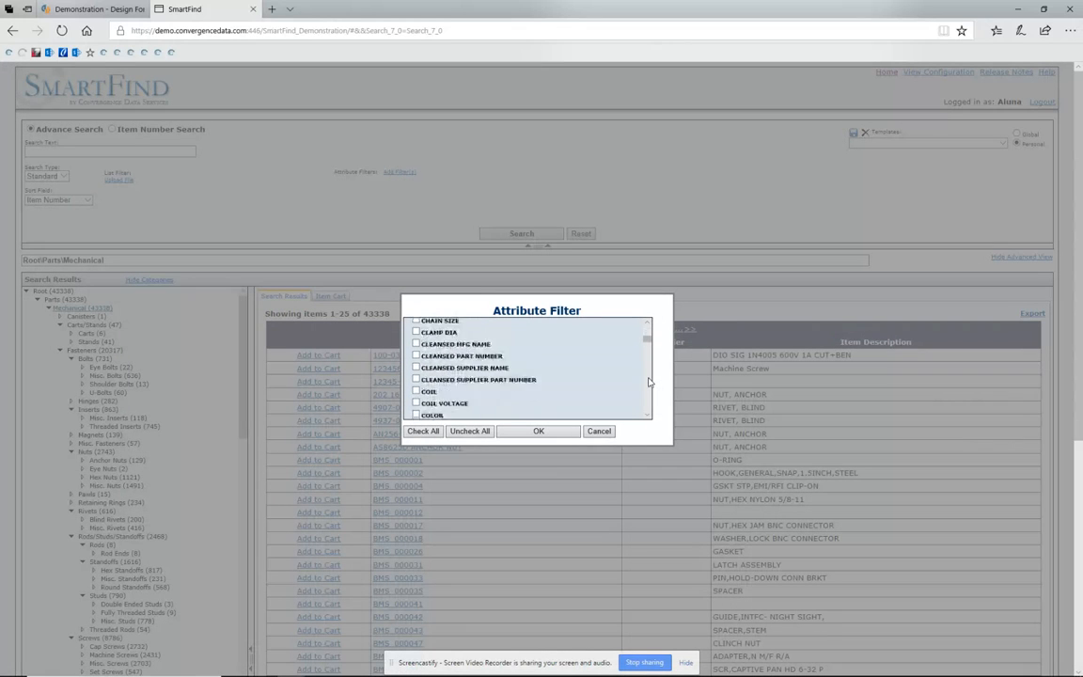
scroll(648, 386, down, 10)
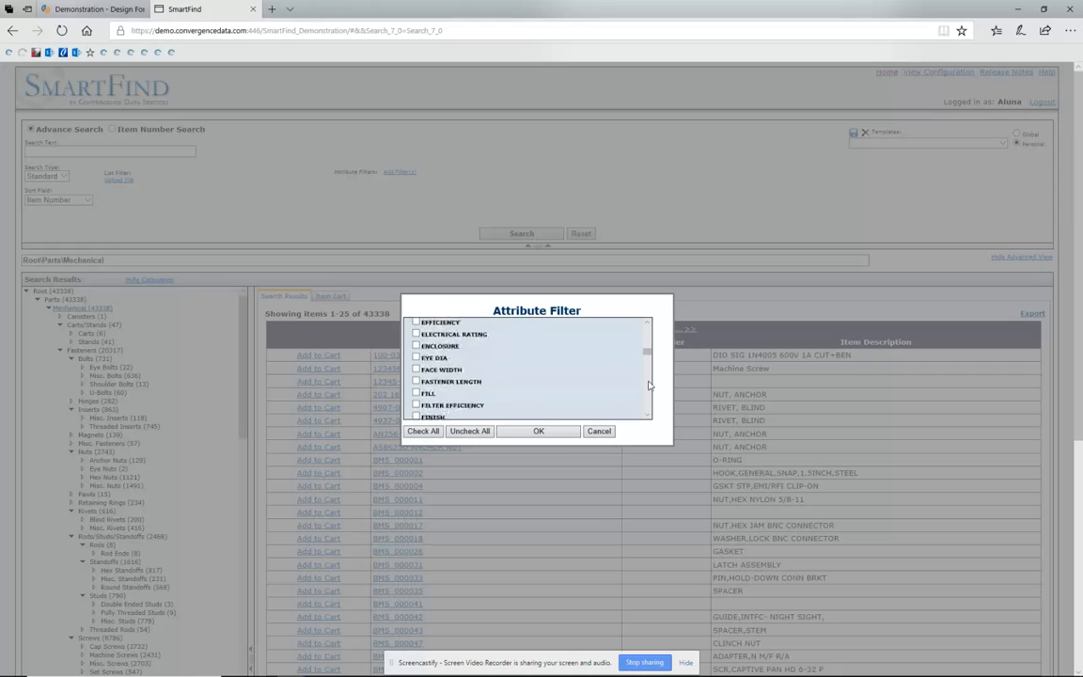
scroll(648, 386, down, 1)
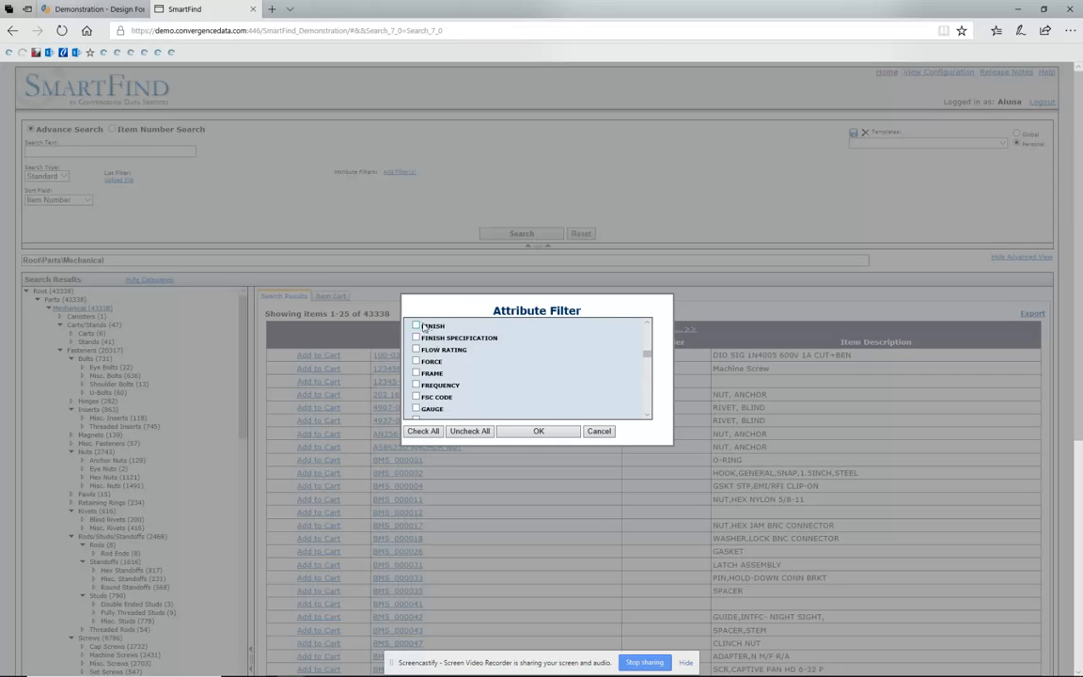
scroll(649, 395, down, 5)
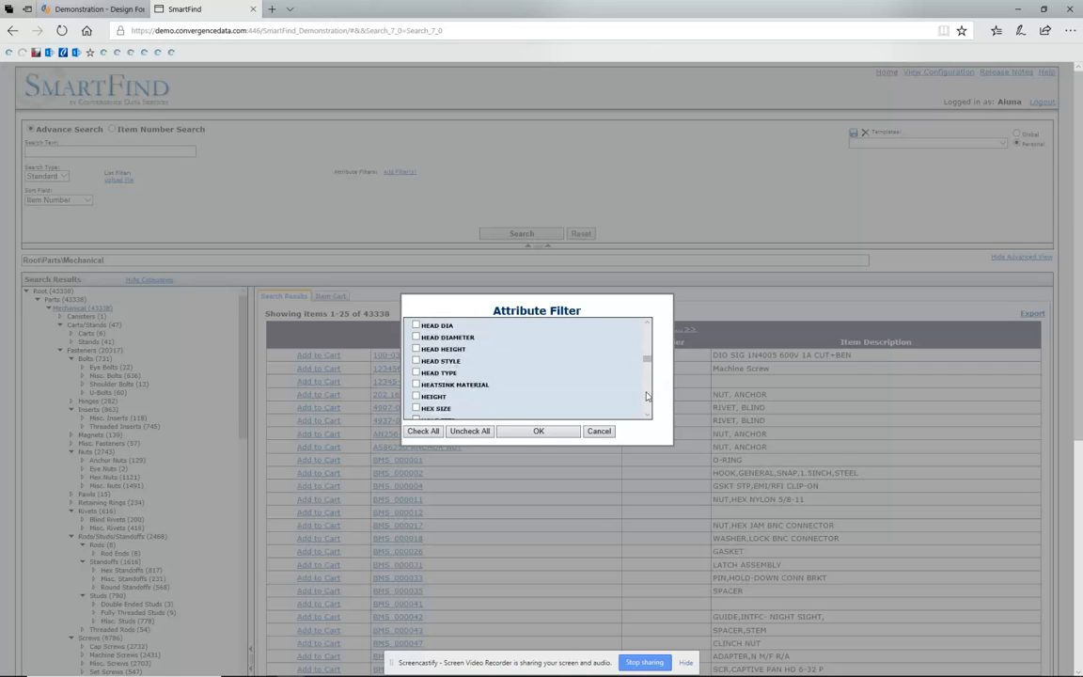
click(416, 373)
click(545, 432)
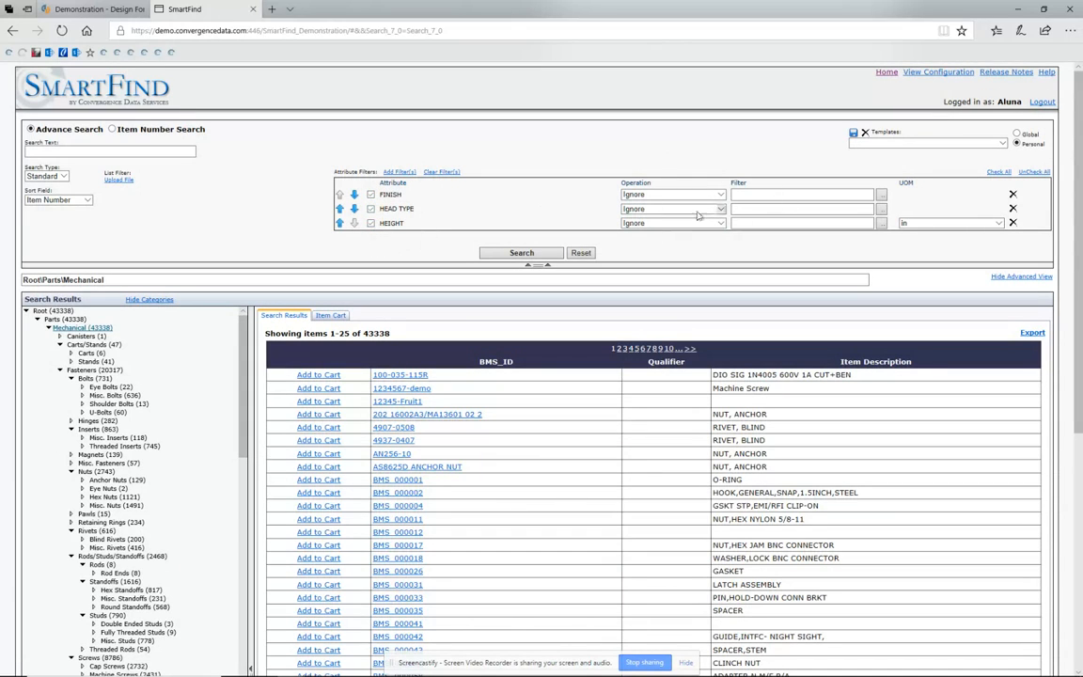
click(517, 253)
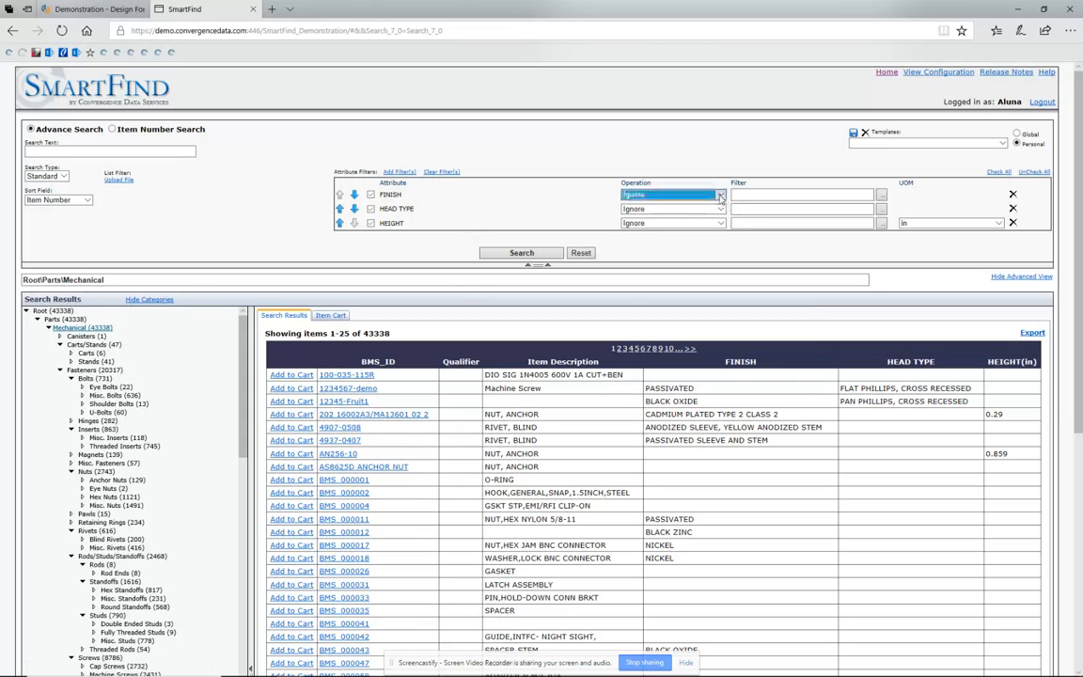
- Filter the mechanical items to those whose FINISH is Equal to Black Oxide and run the search
click(671, 194)
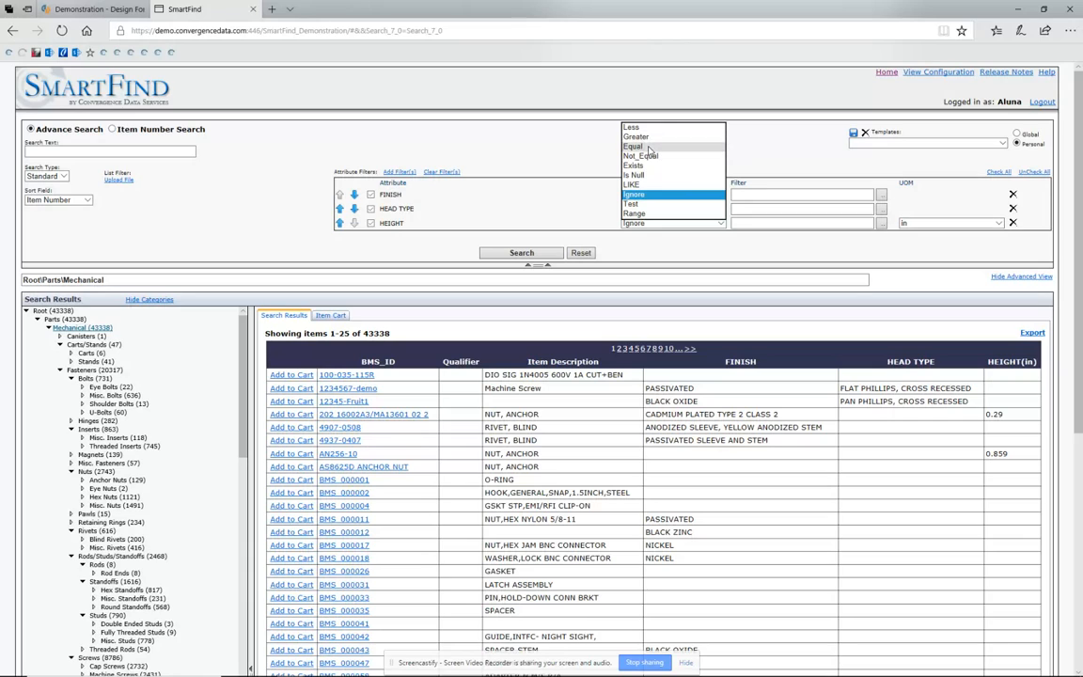
click(646, 149)
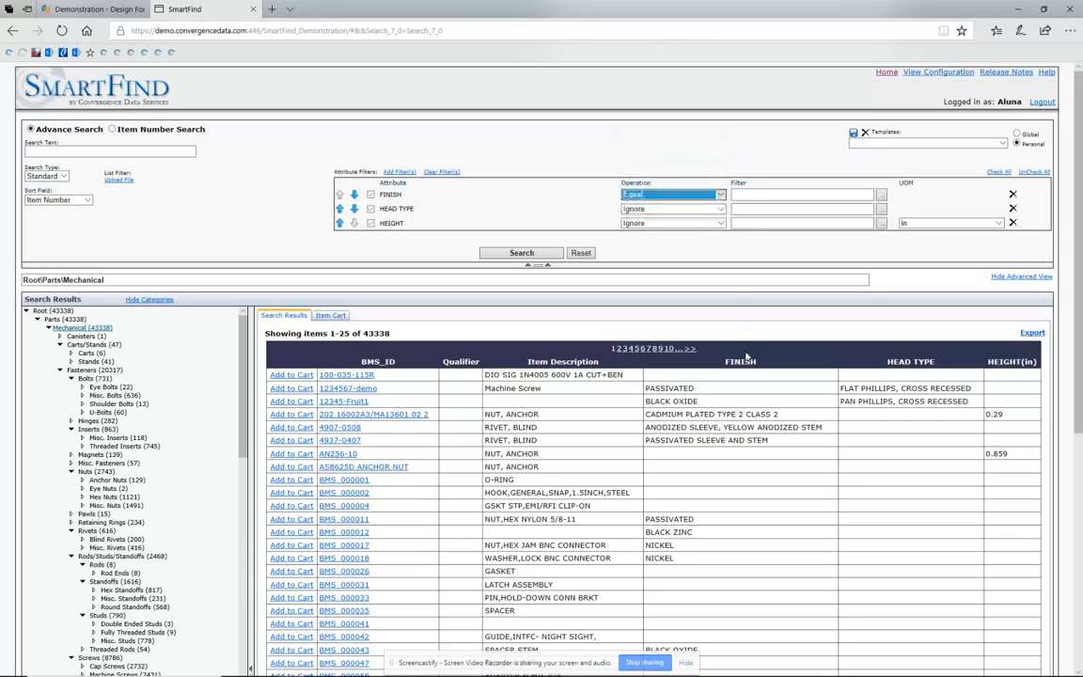
click(749, 195)
text(Black Oxide)
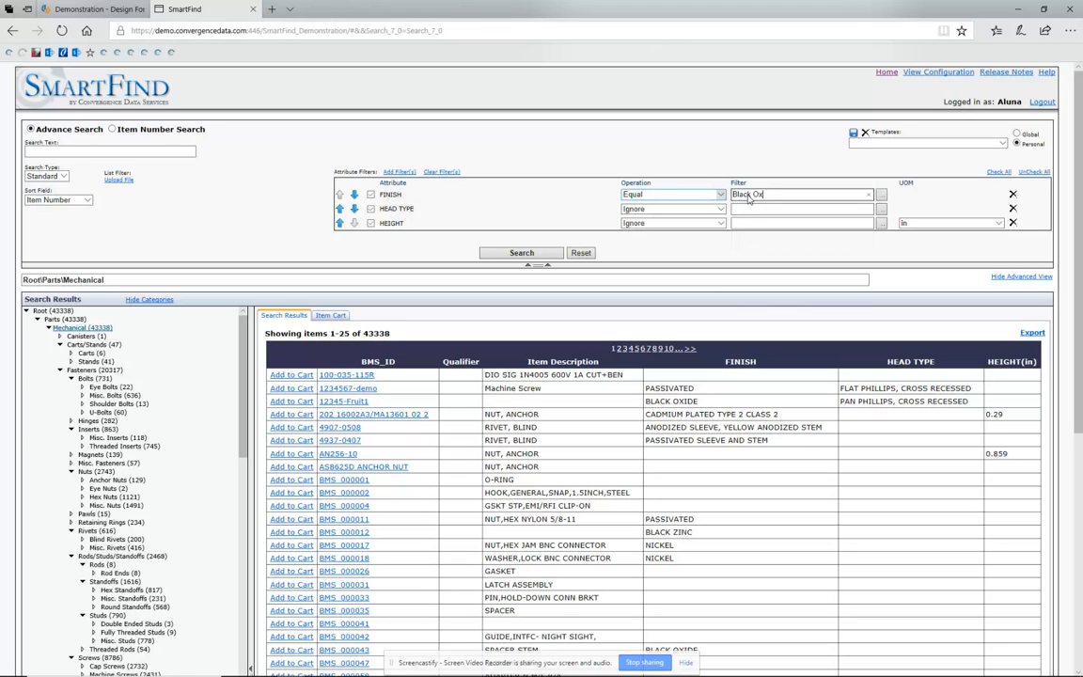
click(483, 253)
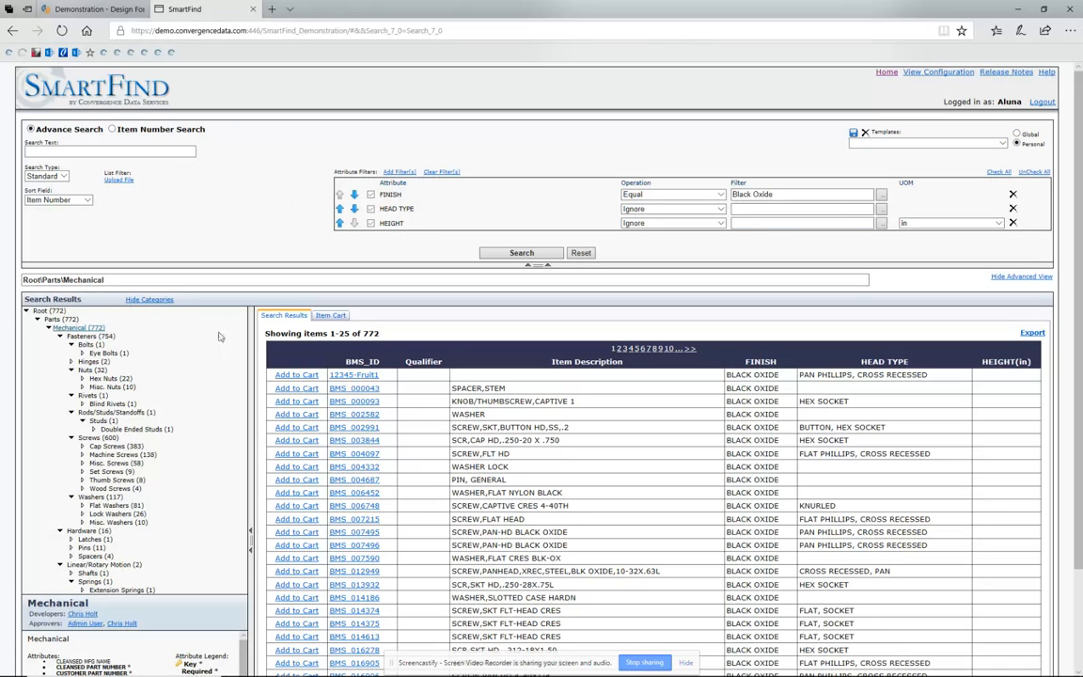
- Return to the DFR Online page, switch to the SmartAnalytics module, and open the Attribute Population Report from the data analysis reports
mouse_move(78, 11)
click(78, 11)
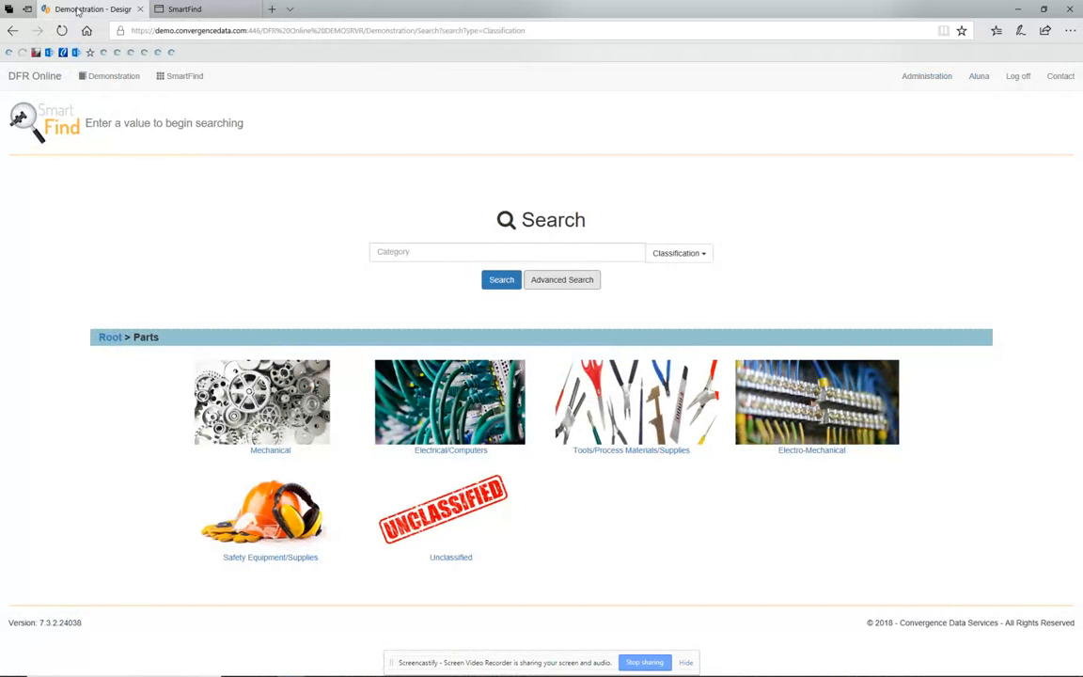
click(180, 78)
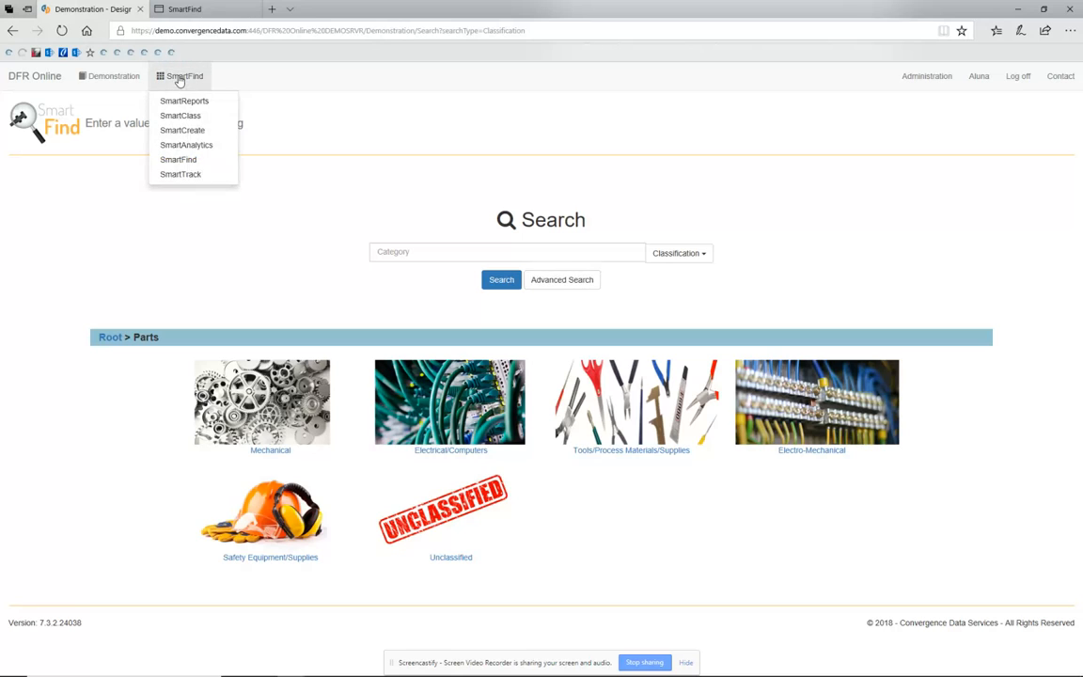
click(200, 146)
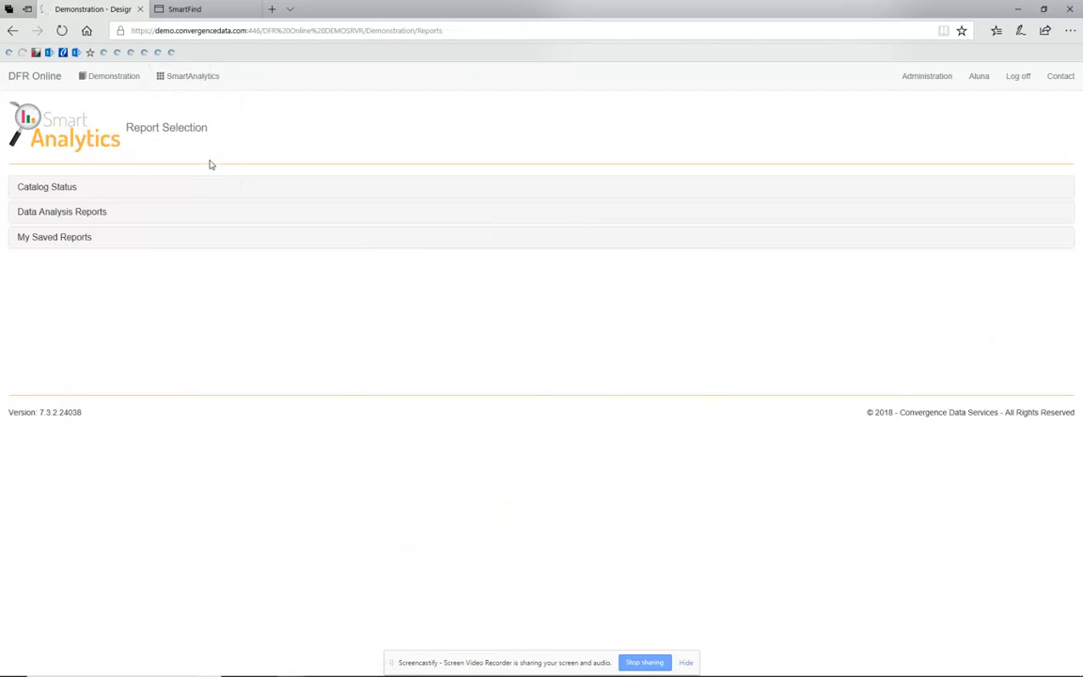
click(62, 215)
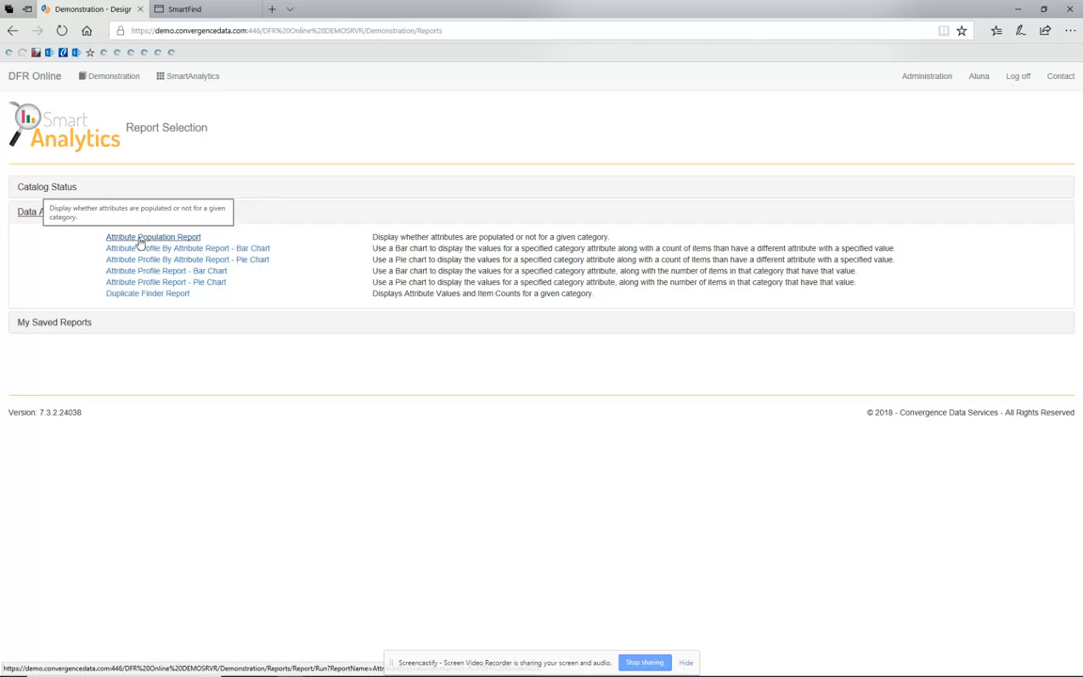
click(139, 239)
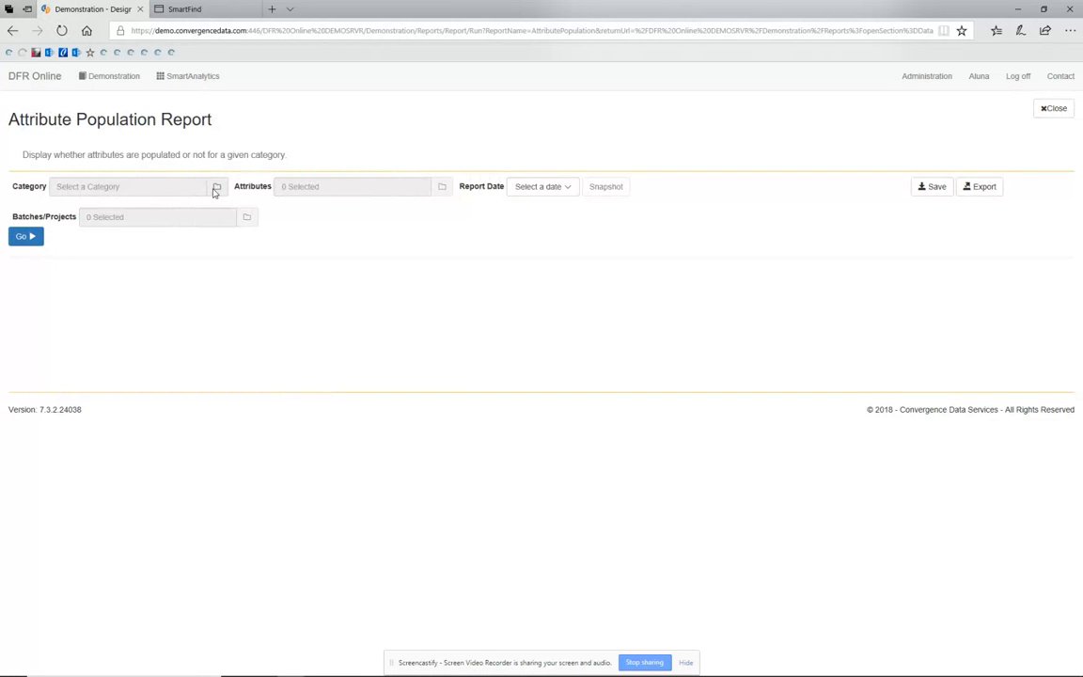
- Set the report category to Cap Screws under Parts > Mechanical > Fasteners > Screws, reviewing its attribute list before confirming
click(215, 189)
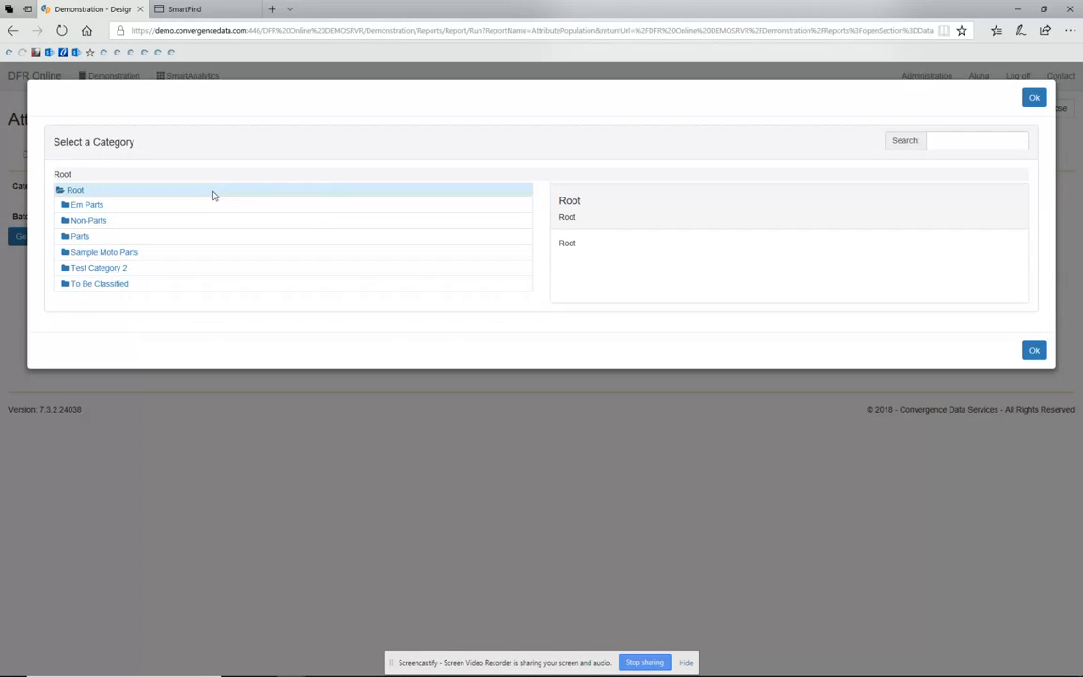
click(85, 237)
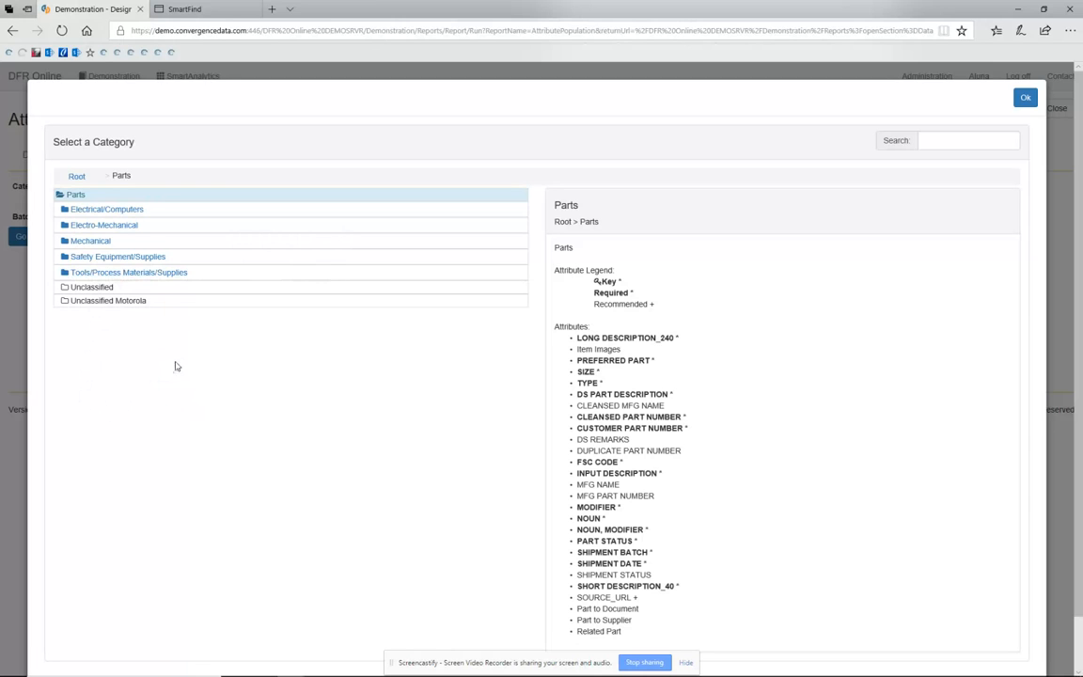
click(93, 242)
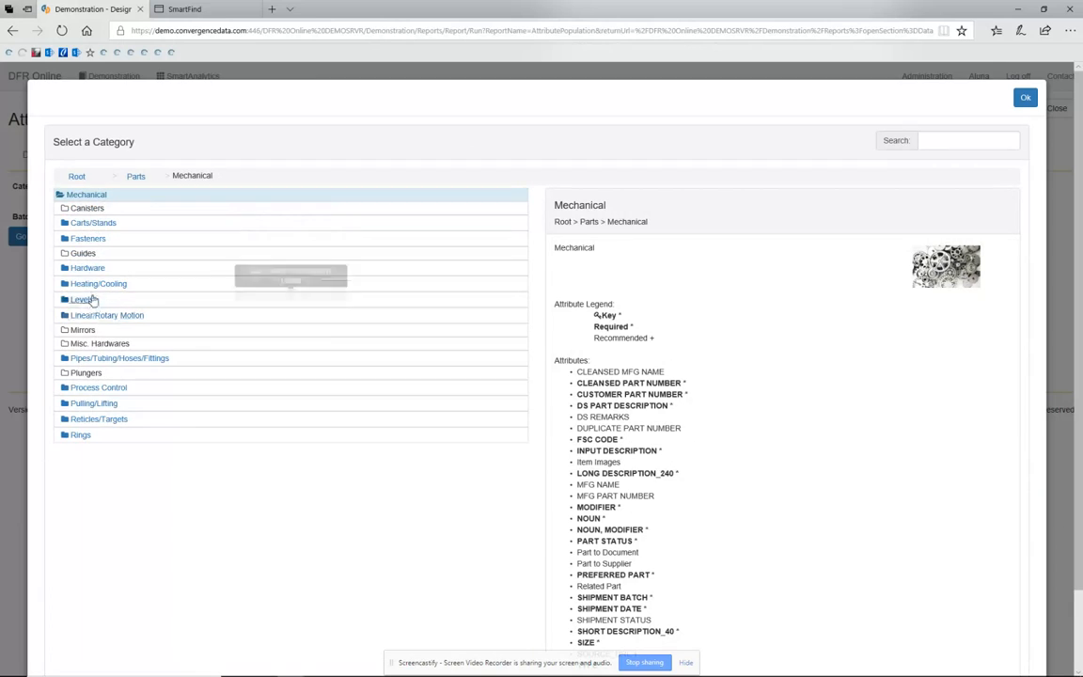
click(83, 238)
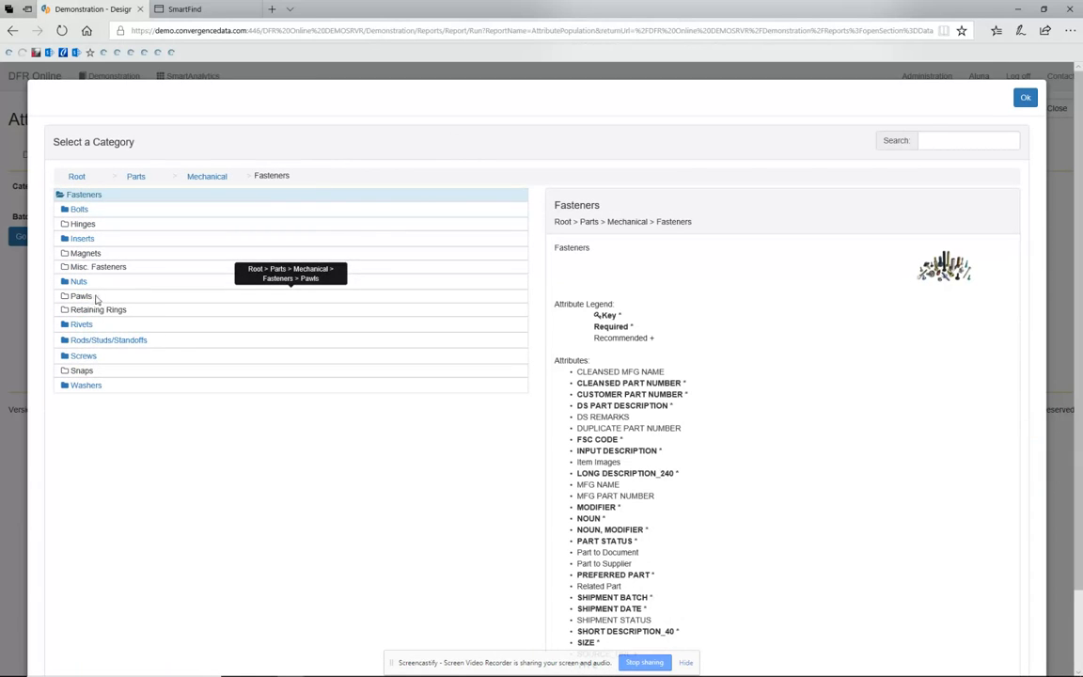
click(86, 356)
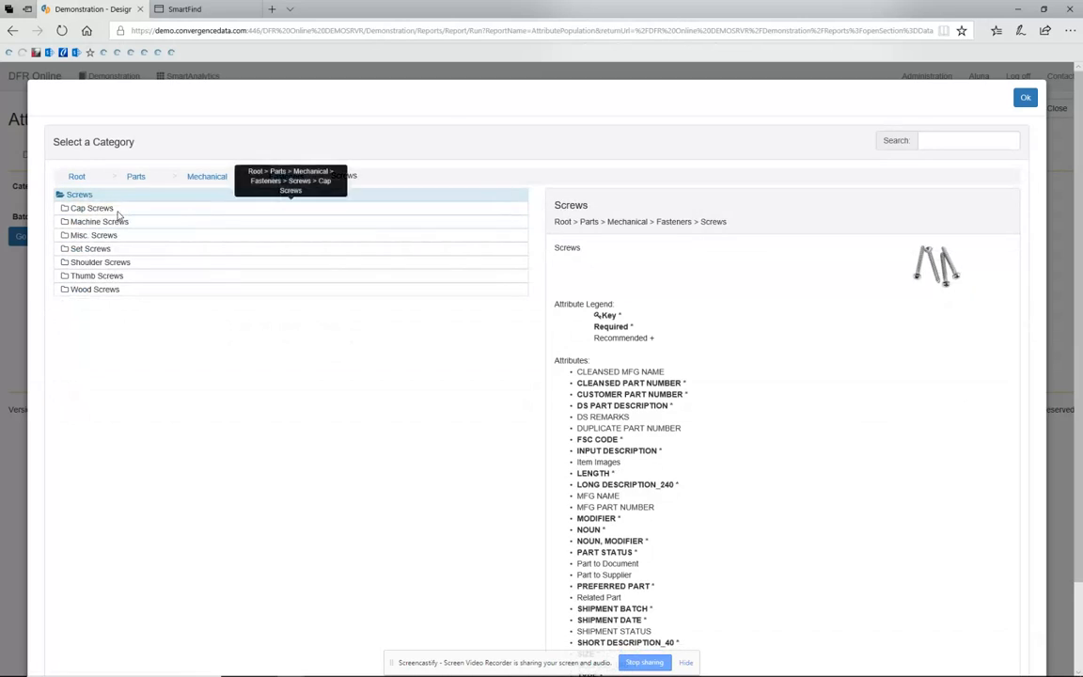
click(116, 208)
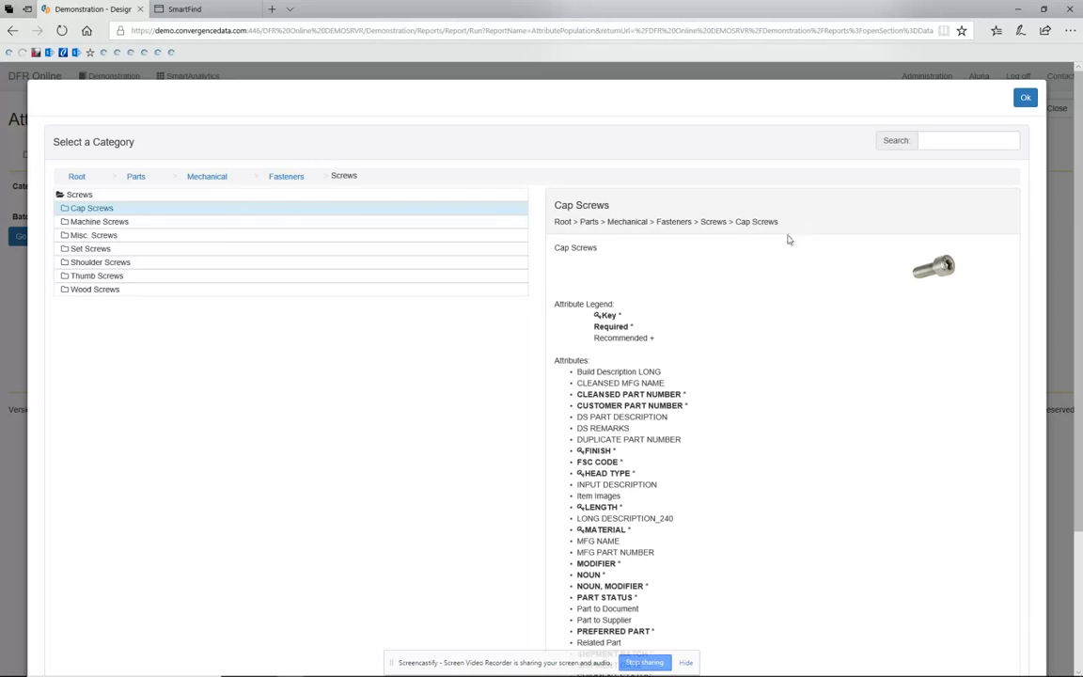
scroll(640, 435, down, 3)
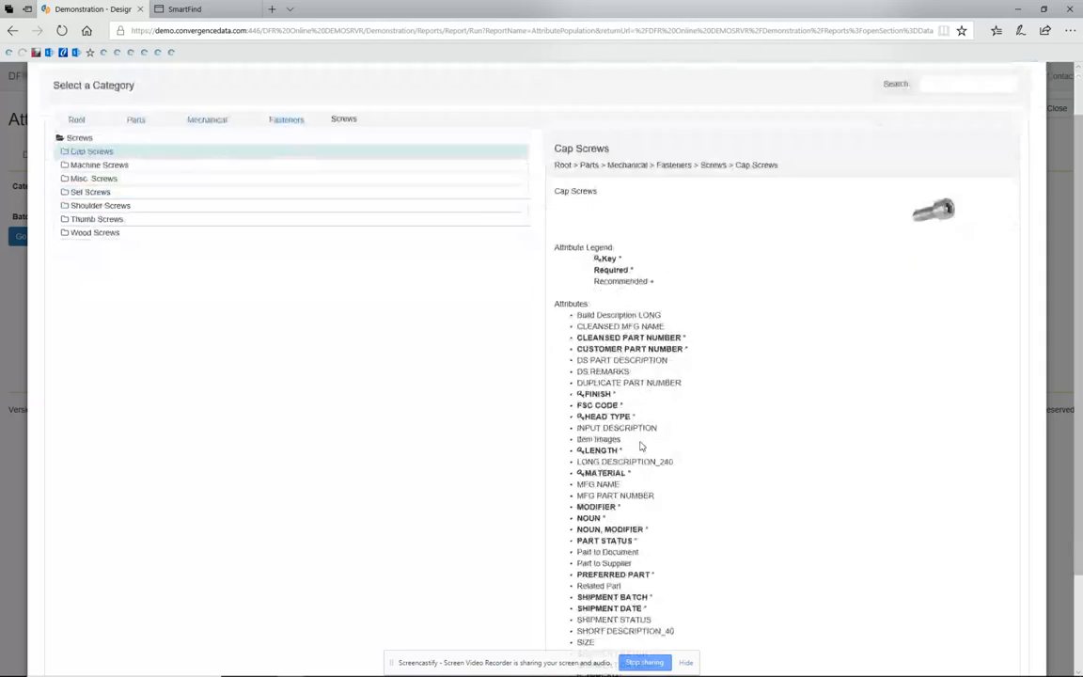
scroll(619, 326, up, 3)
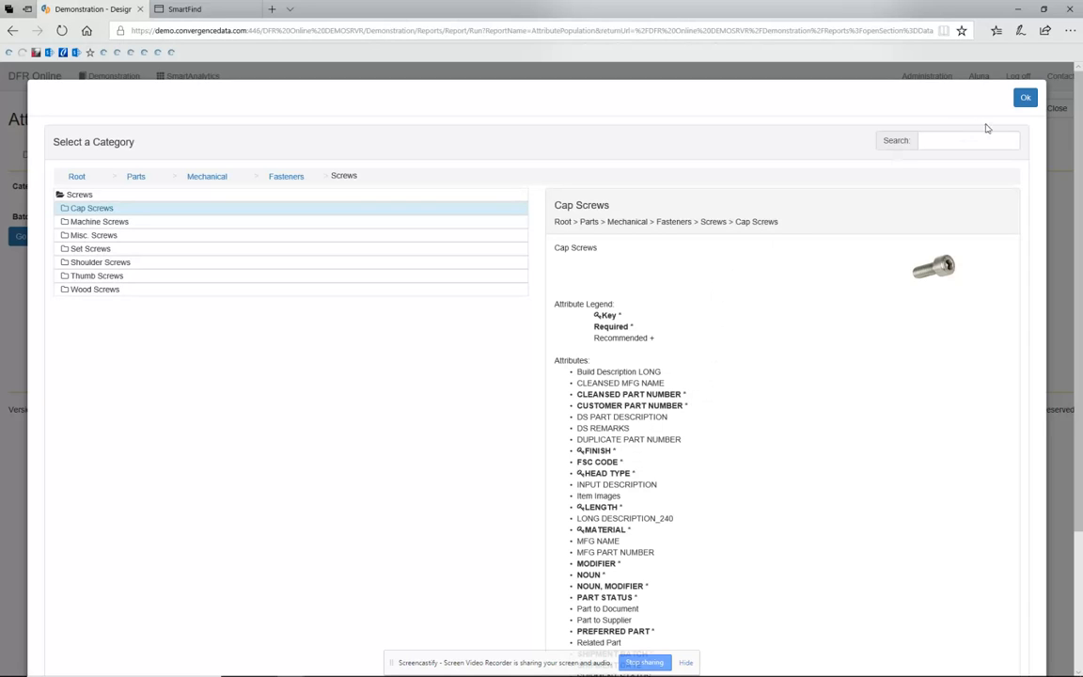
click(1024, 98)
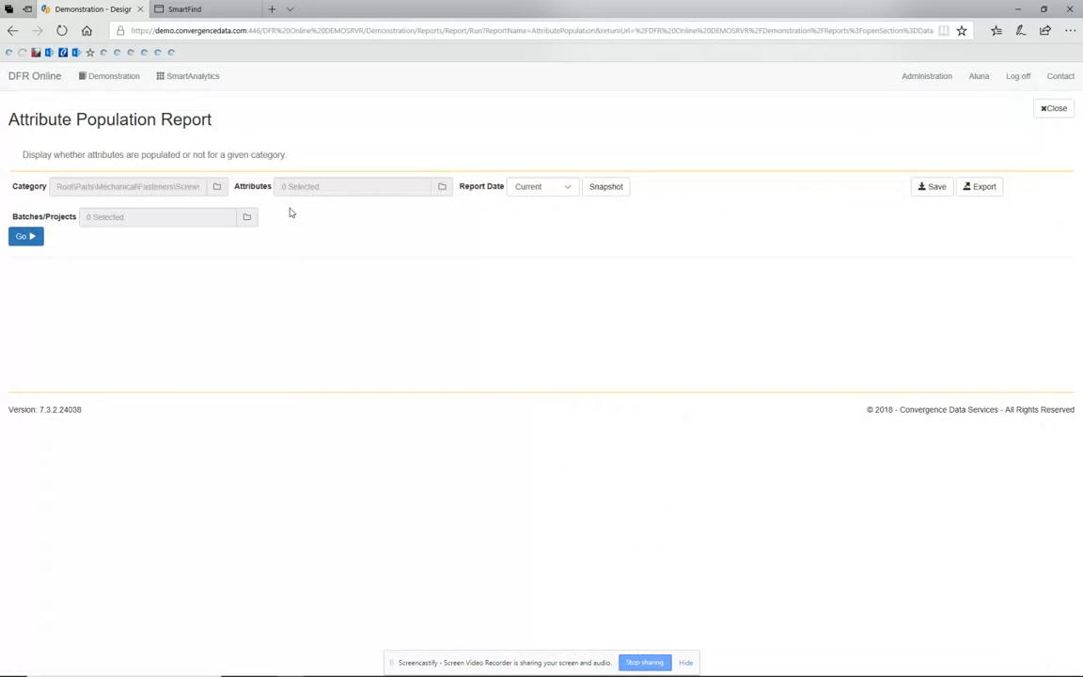
- Run the Attribute Population Report on all key attributes of the category and review the chart and its values table
click(442, 186)
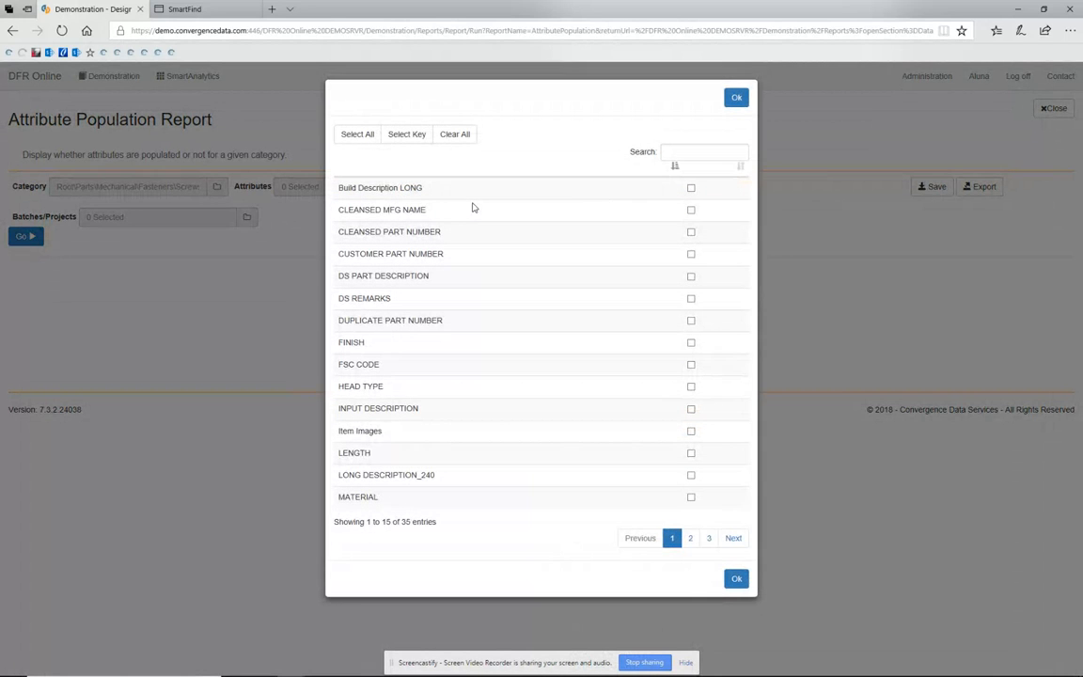
click(399, 134)
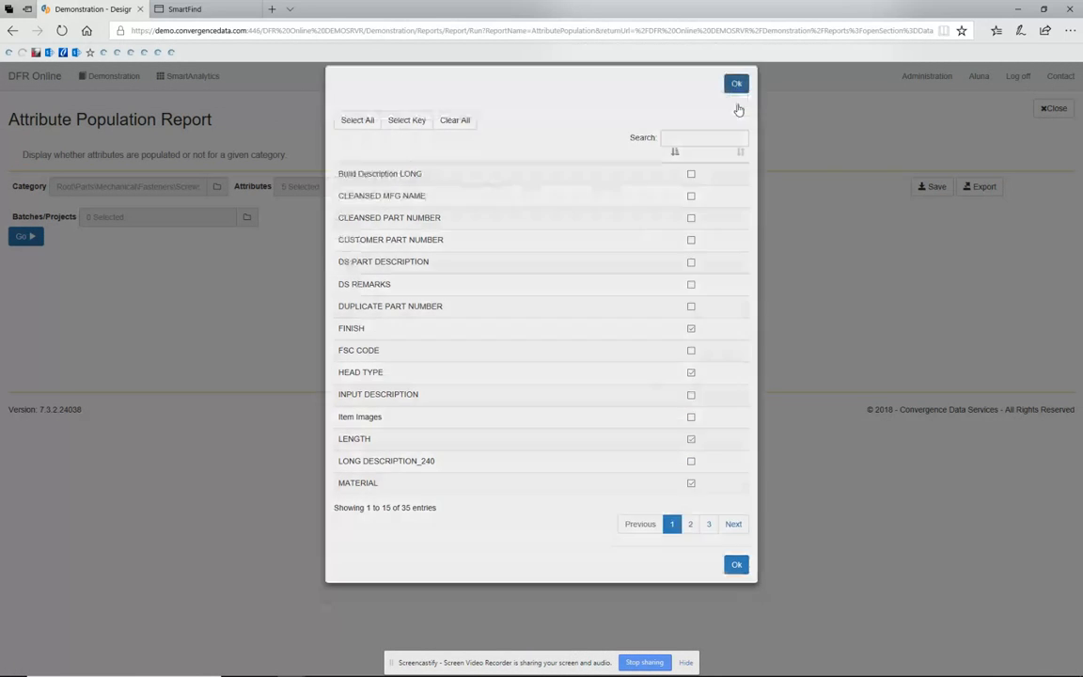
click(737, 99)
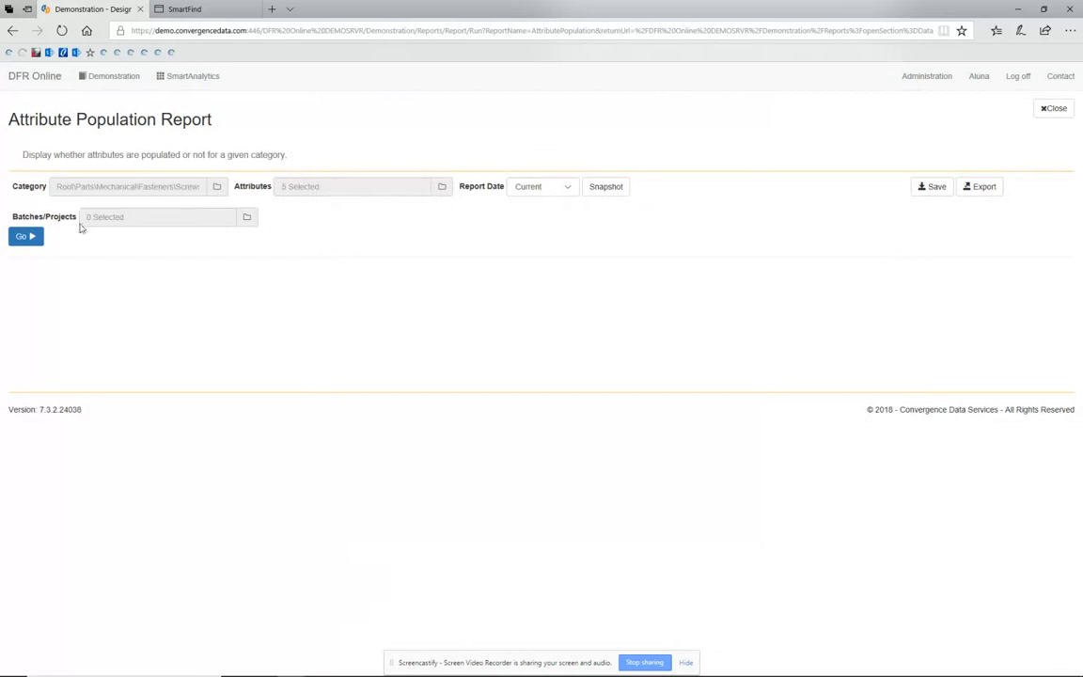
click(26, 235)
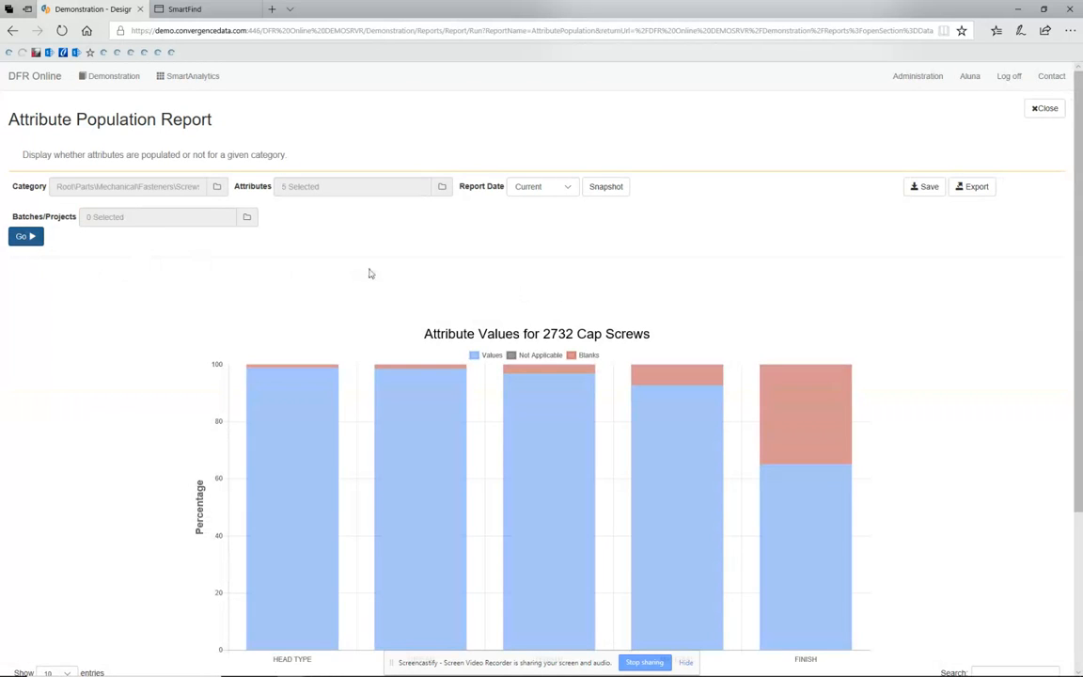
scroll(226, 306, down, 2)
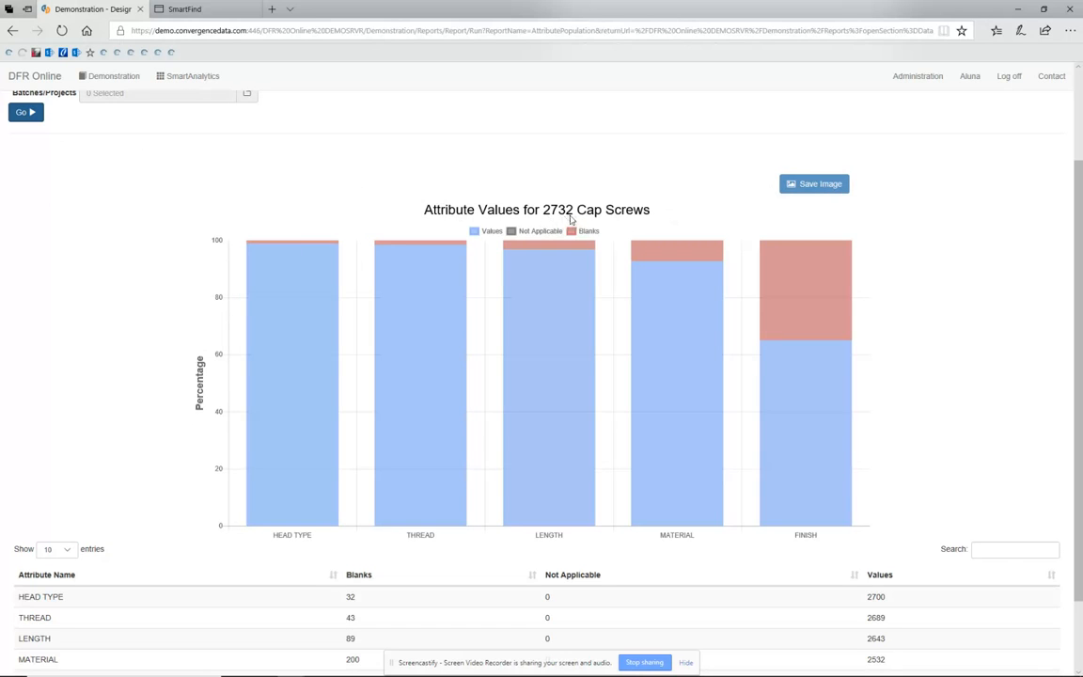
mouse_move(267, 419)
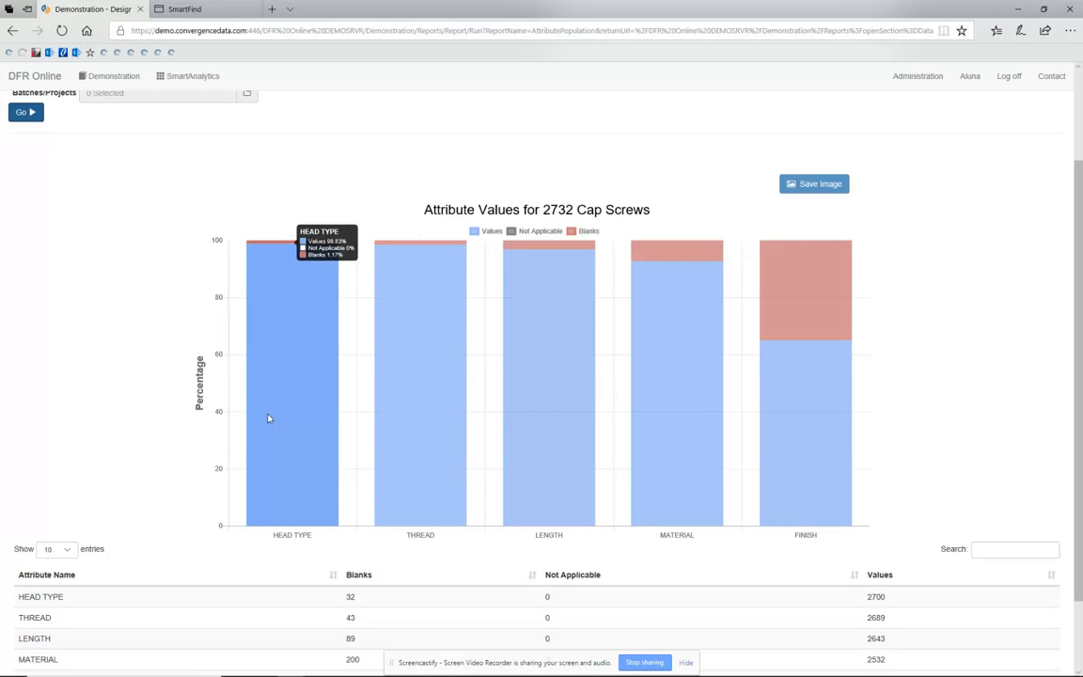
scroll(70, 517, down, 2)
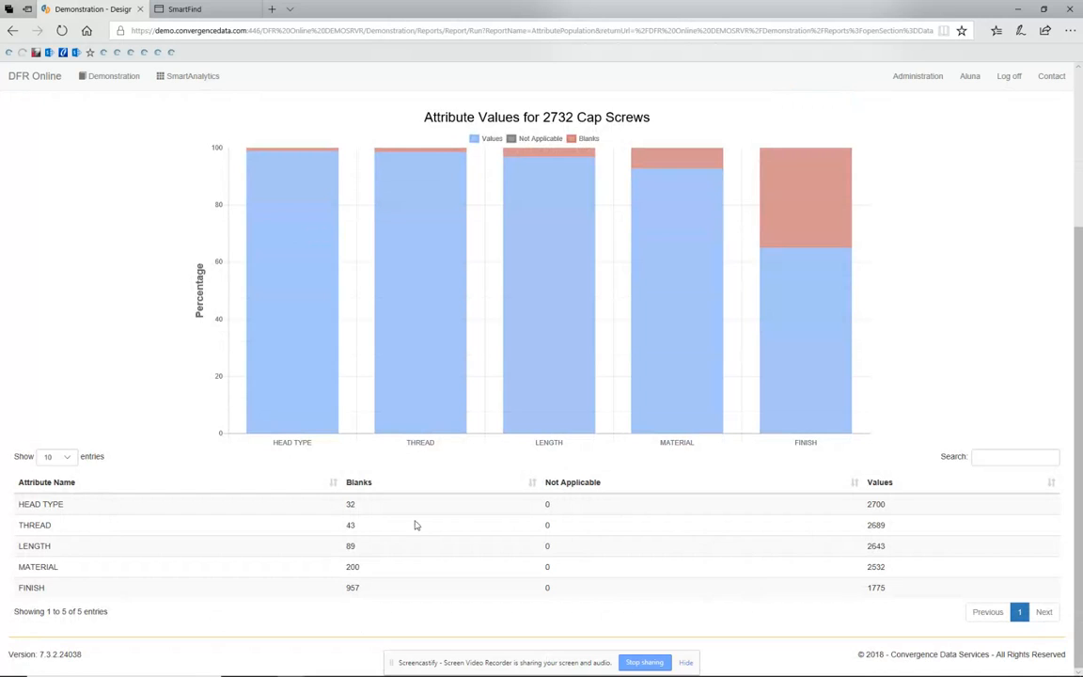
scroll(886, 459, up, 2)
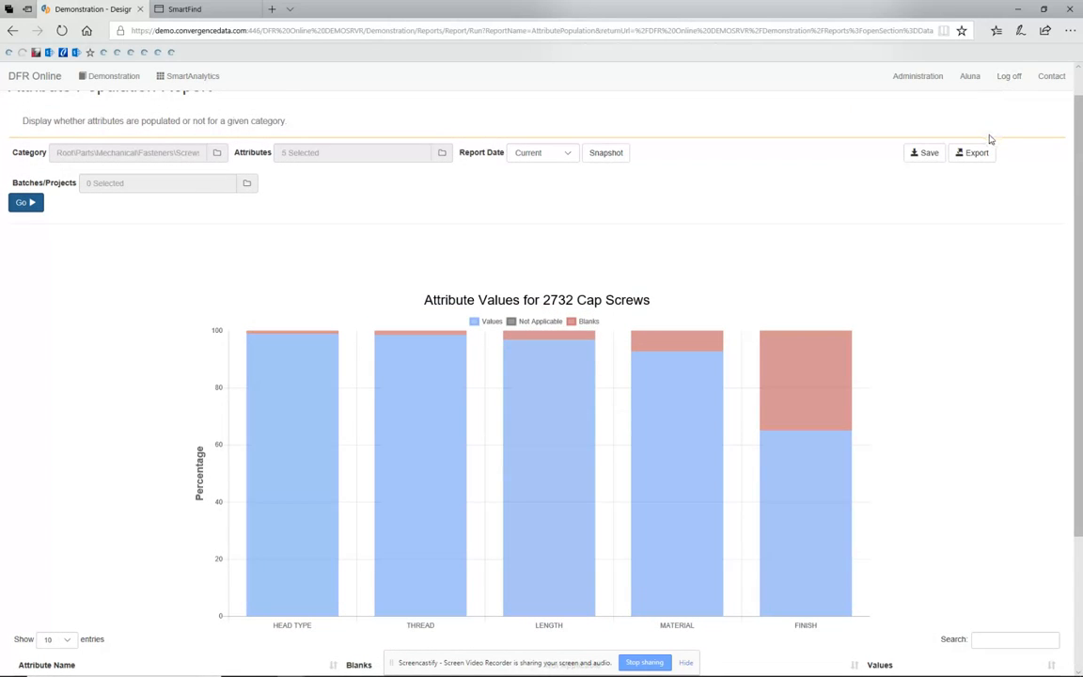
mouse_move(674, 455)
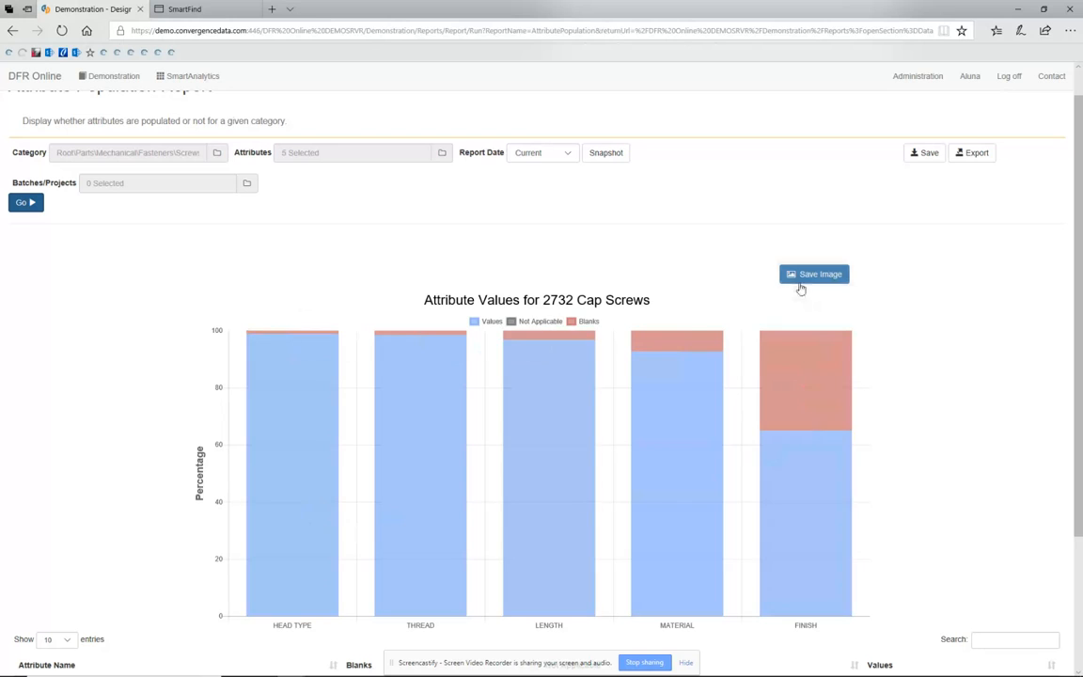
scroll(470, 474, up, 1)
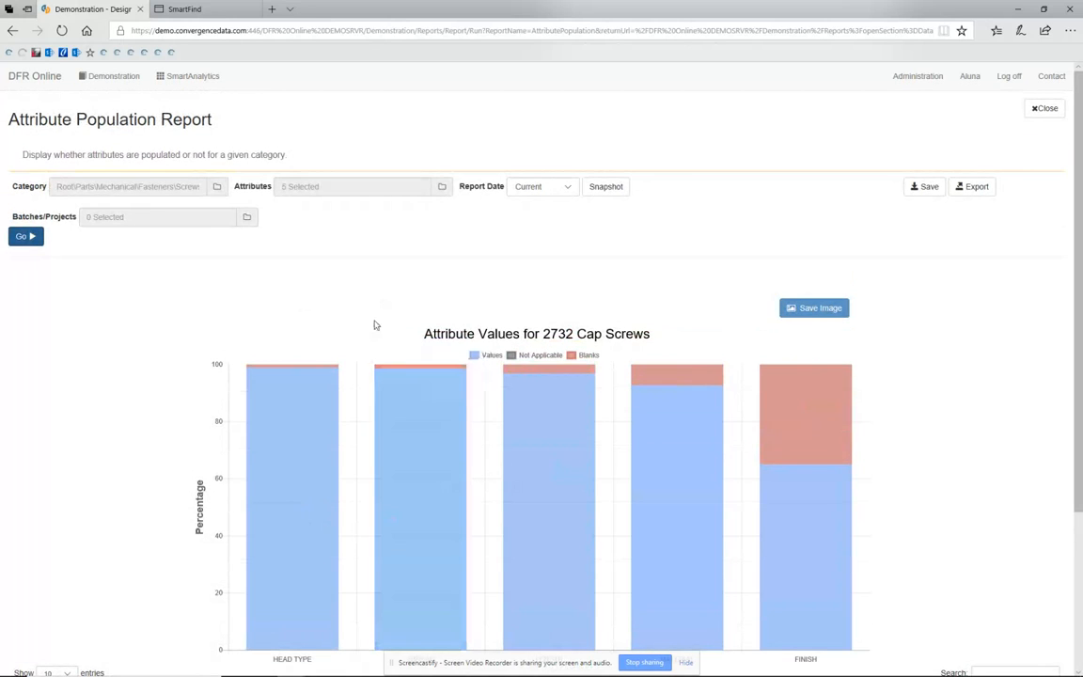
- Close this report, open the Attribute Profile Report - Bar Chart, and find and select Cap Screws as its category
click(1045, 110)
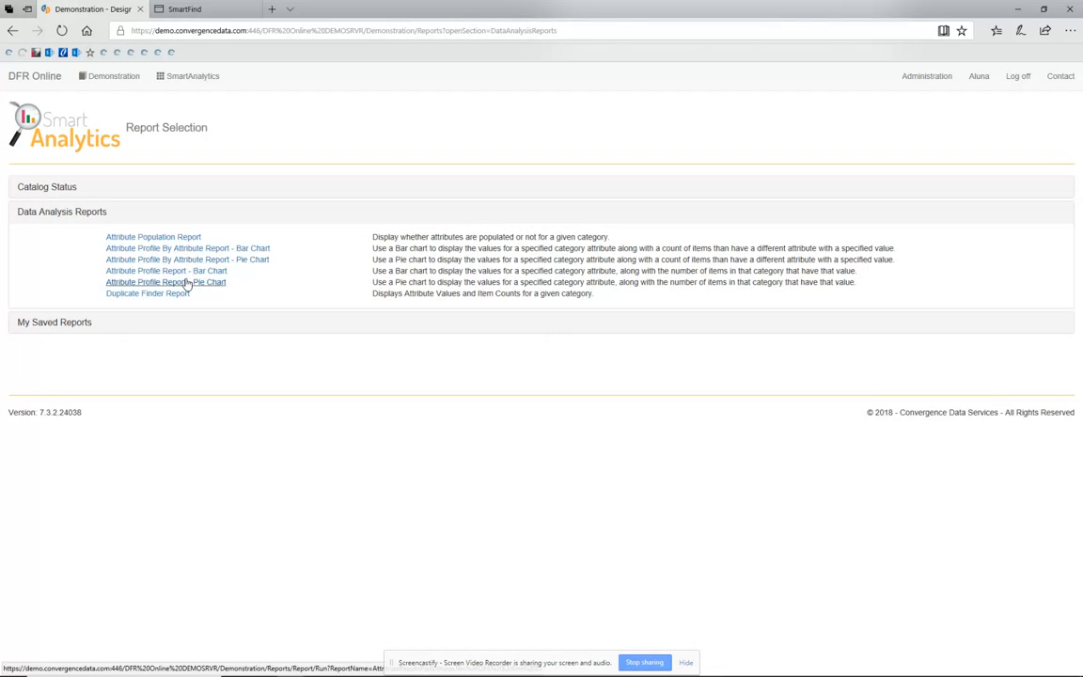
click(168, 271)
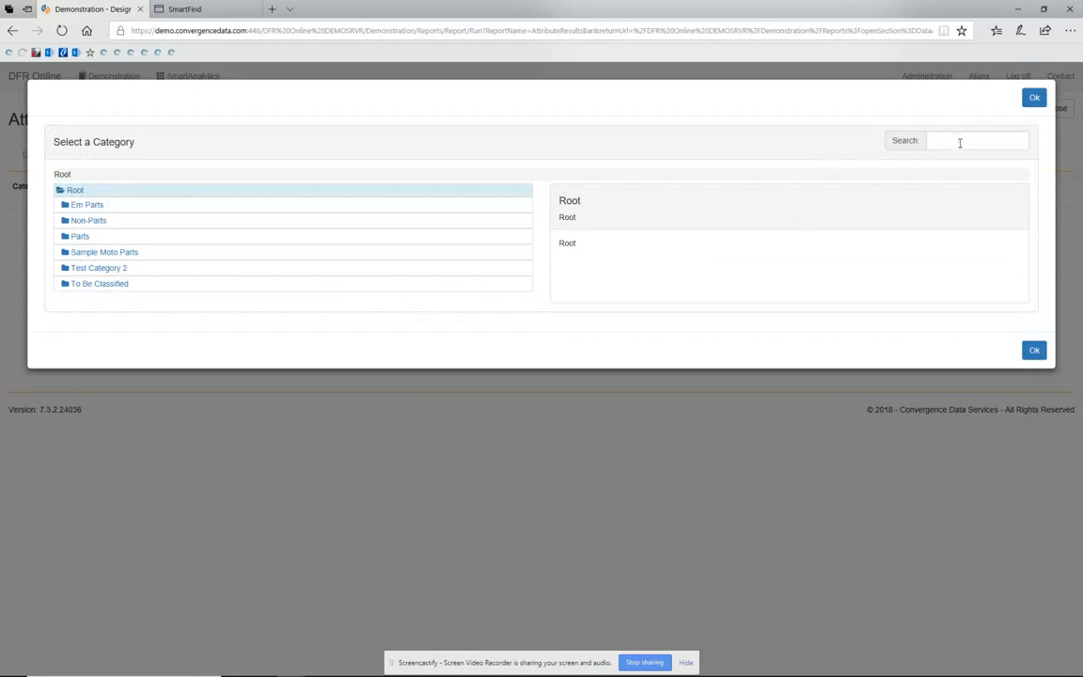
click(960, 142)
text(cap screw)
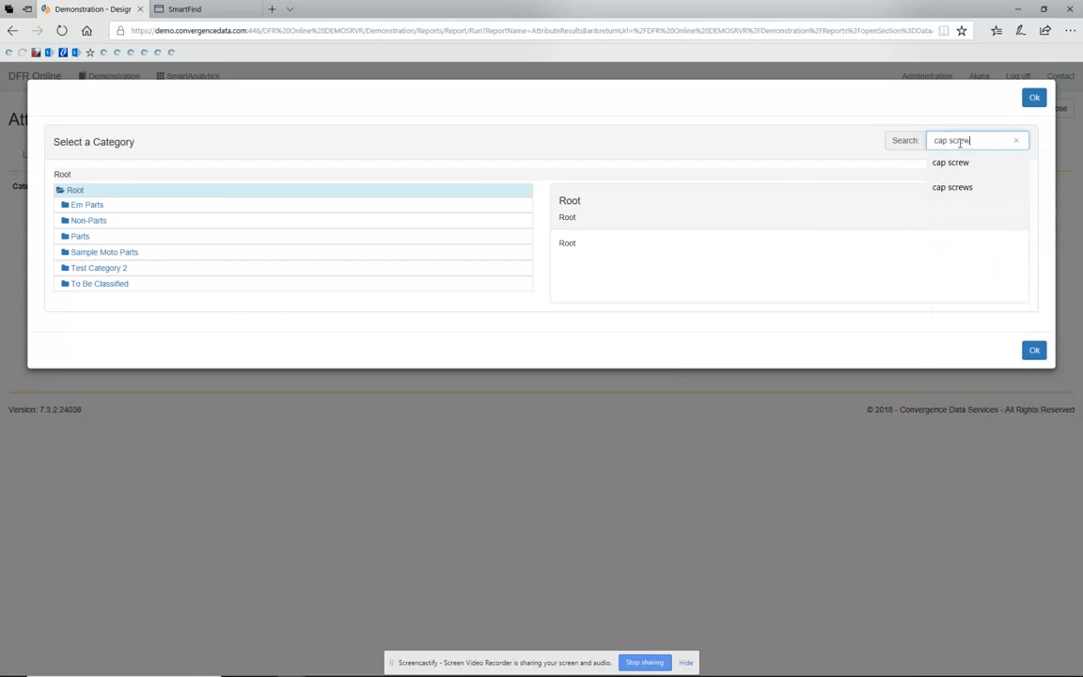
text(s)
key(BackSpace)
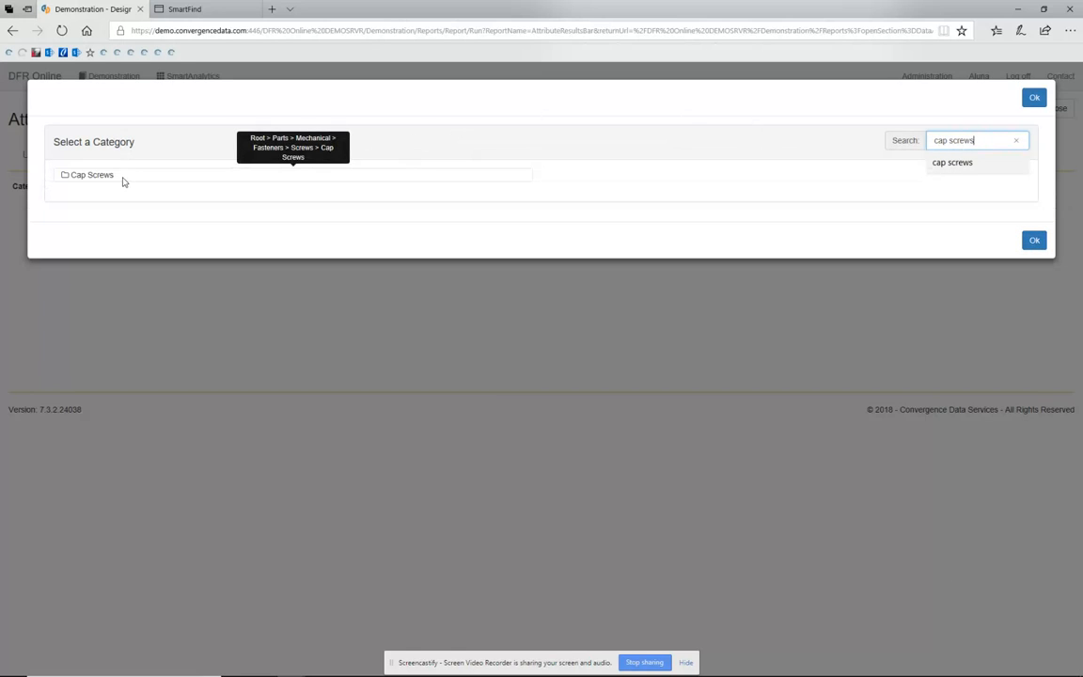
click(123, 177)
click(1024, 102)
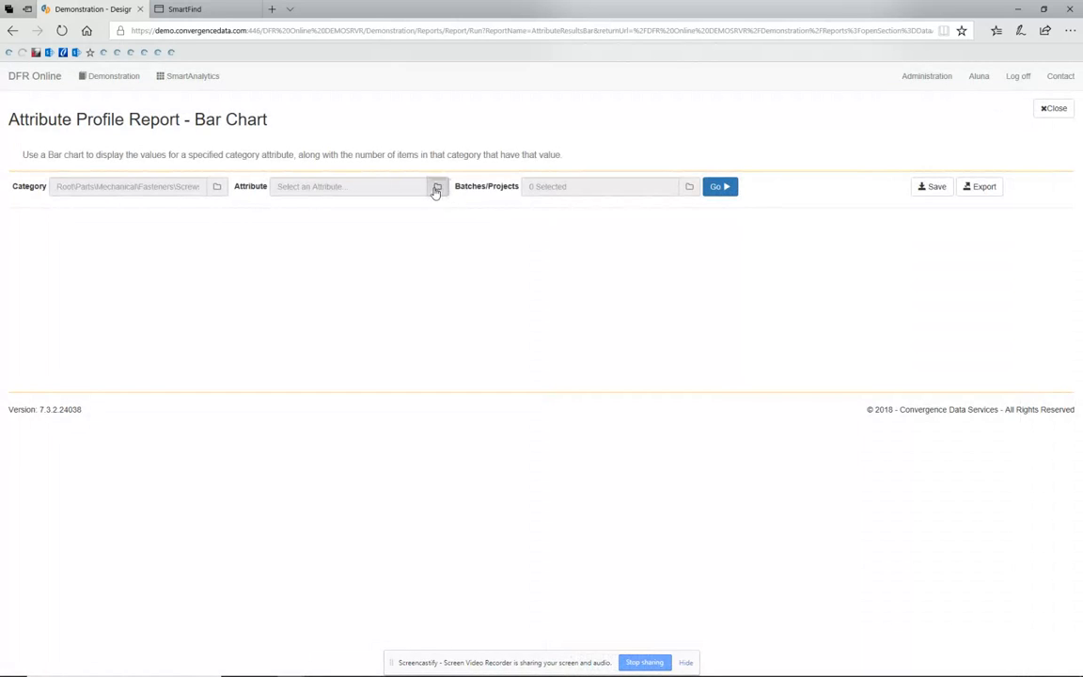
- Choose HEAD TYPE as the attribute and run the bar chart report
click(437, 186)
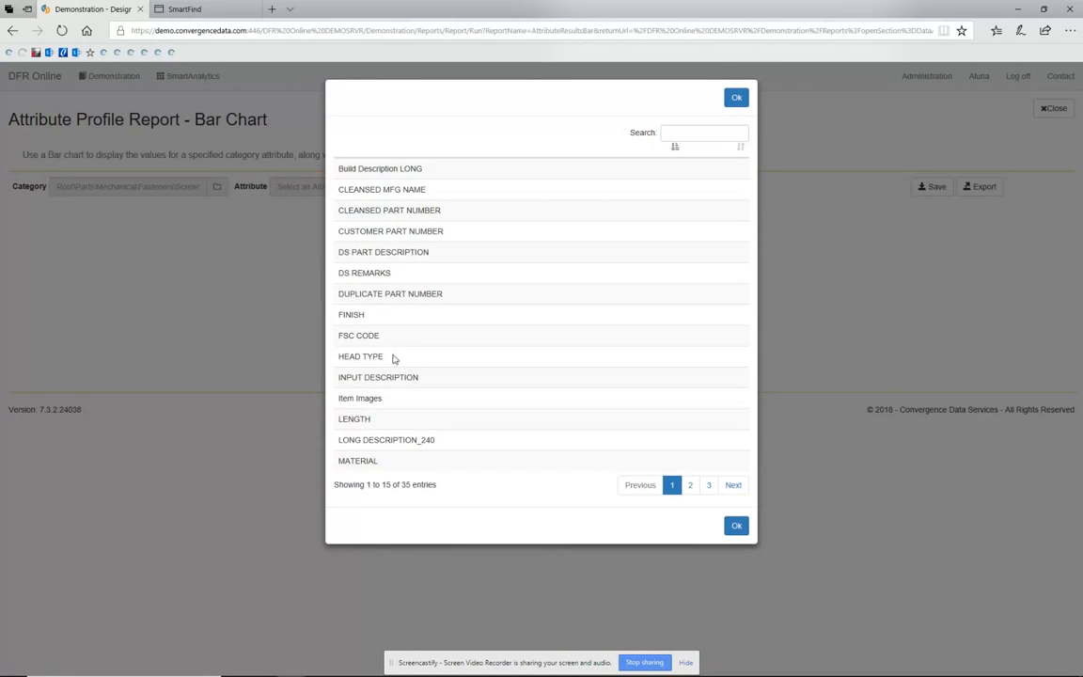
click(394, 358)
click(727, 192)
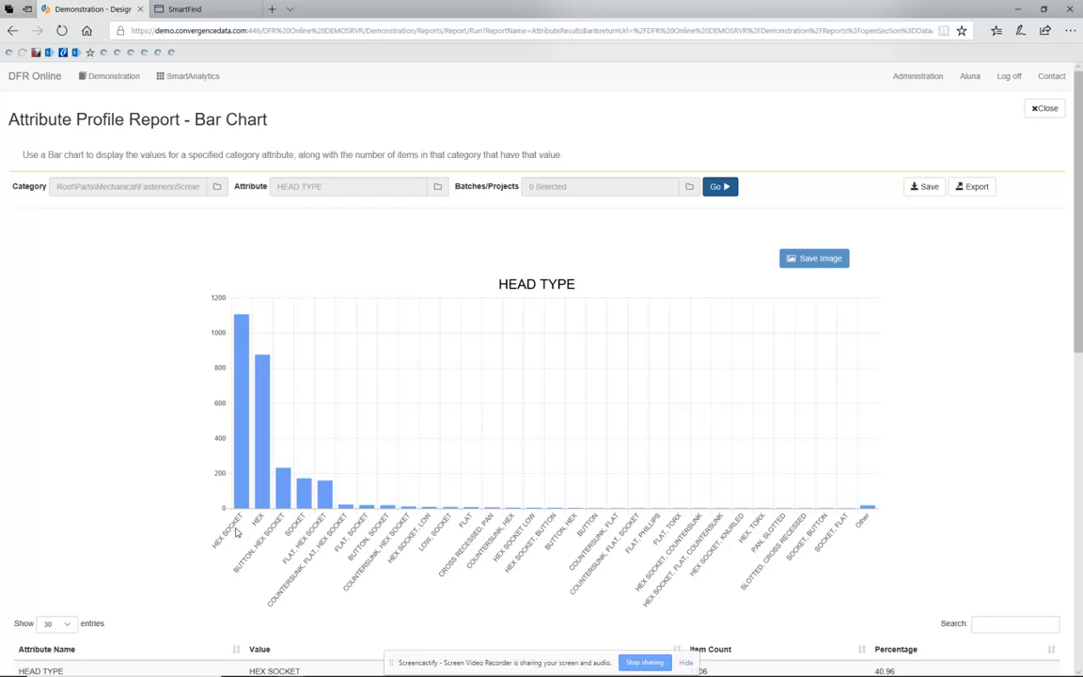
- Drill into the HEX SOCKET bar, run the by-attribute report for FINISH, and review the chart and value table
click(246, 404)
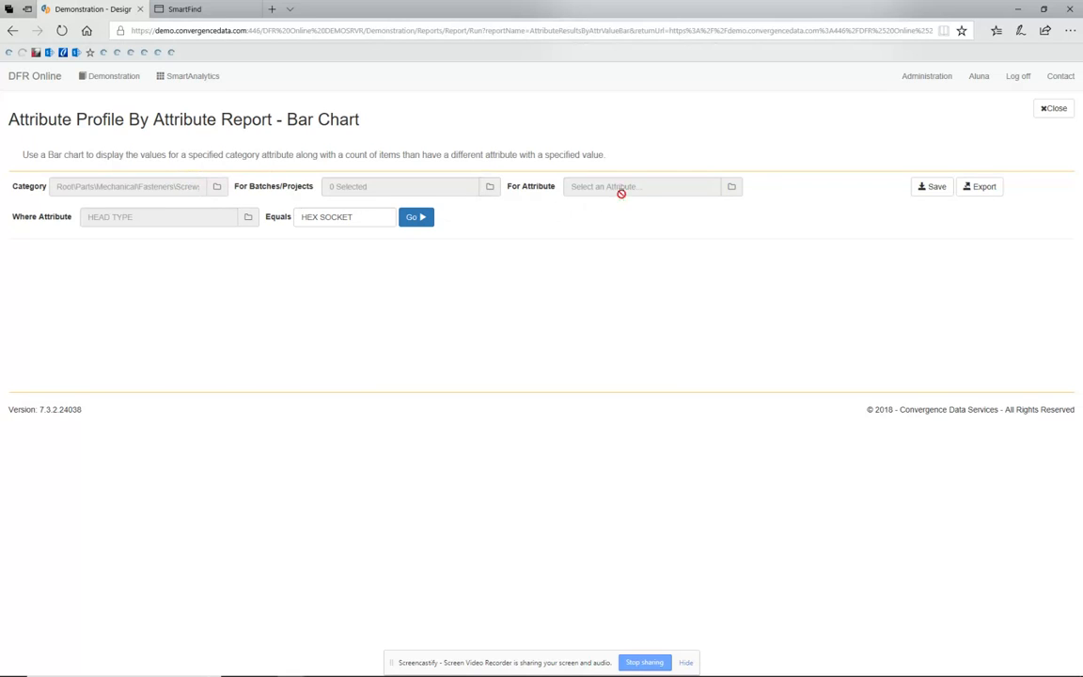
click(732, 188)
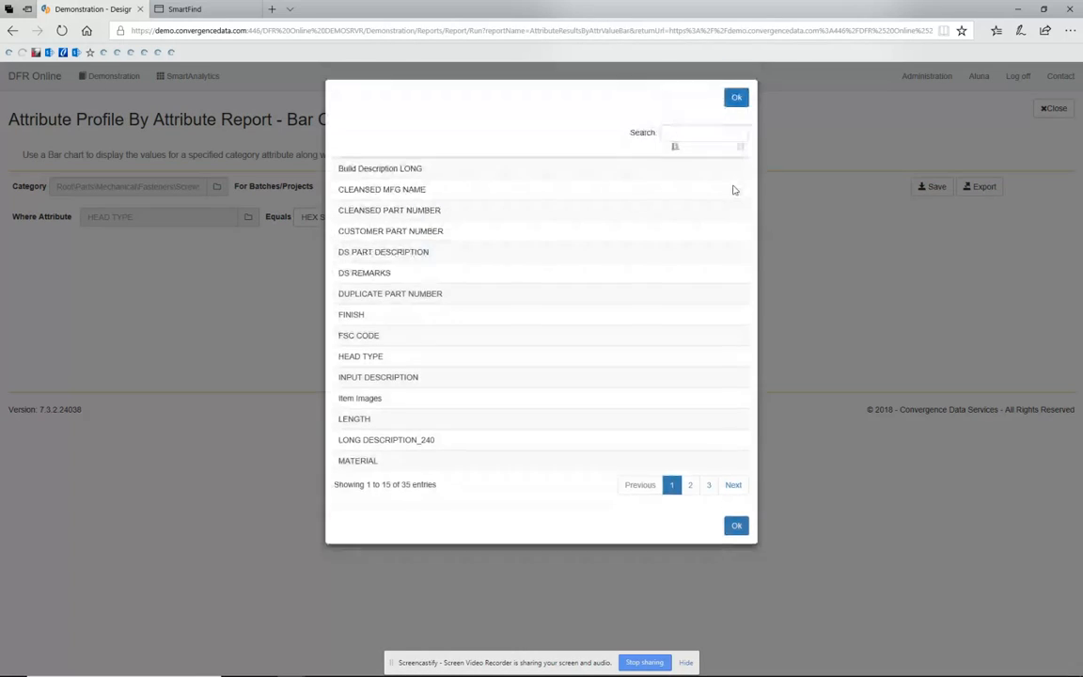
click(382, 321)
click(415, 216)
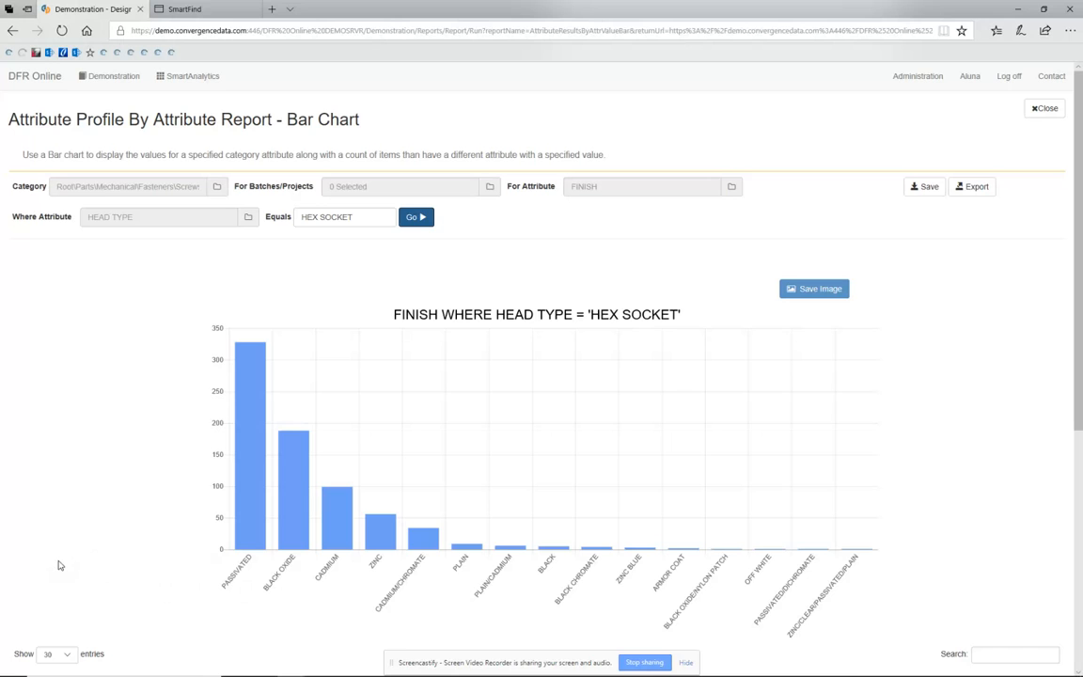
scroll(59, 565, down, 2)
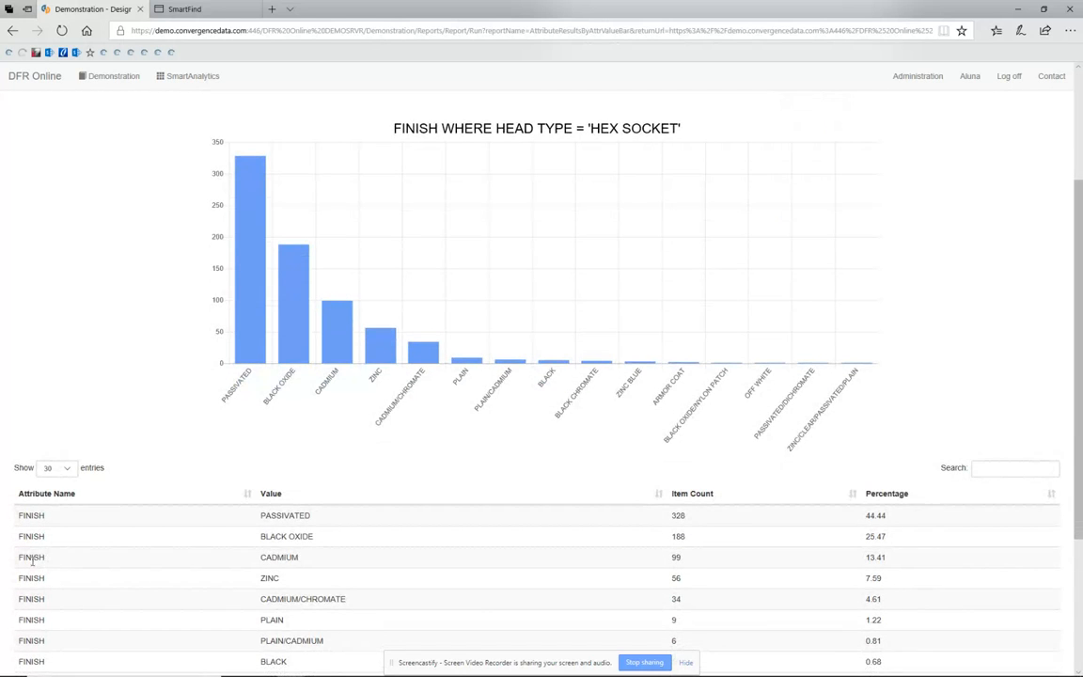
scroll(32, 561, down, 3)
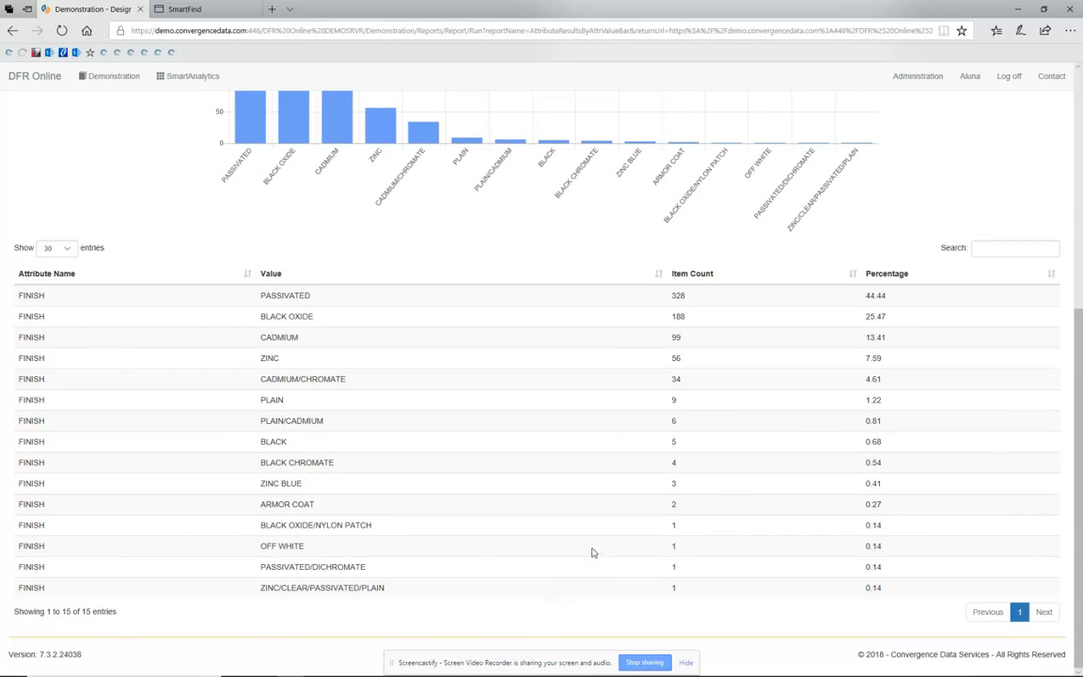
scroll(592, 553, up, 5)
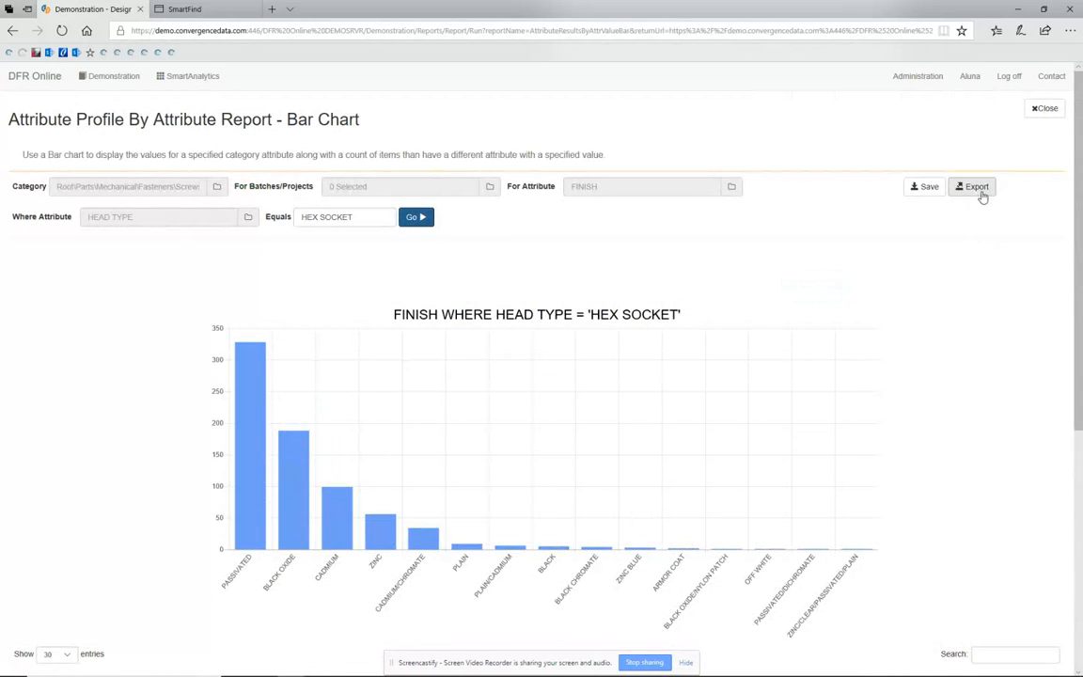
- Close this report, open the Duplicate Finder Report, and find and select Cap Screws as its category
click(1045, 110)
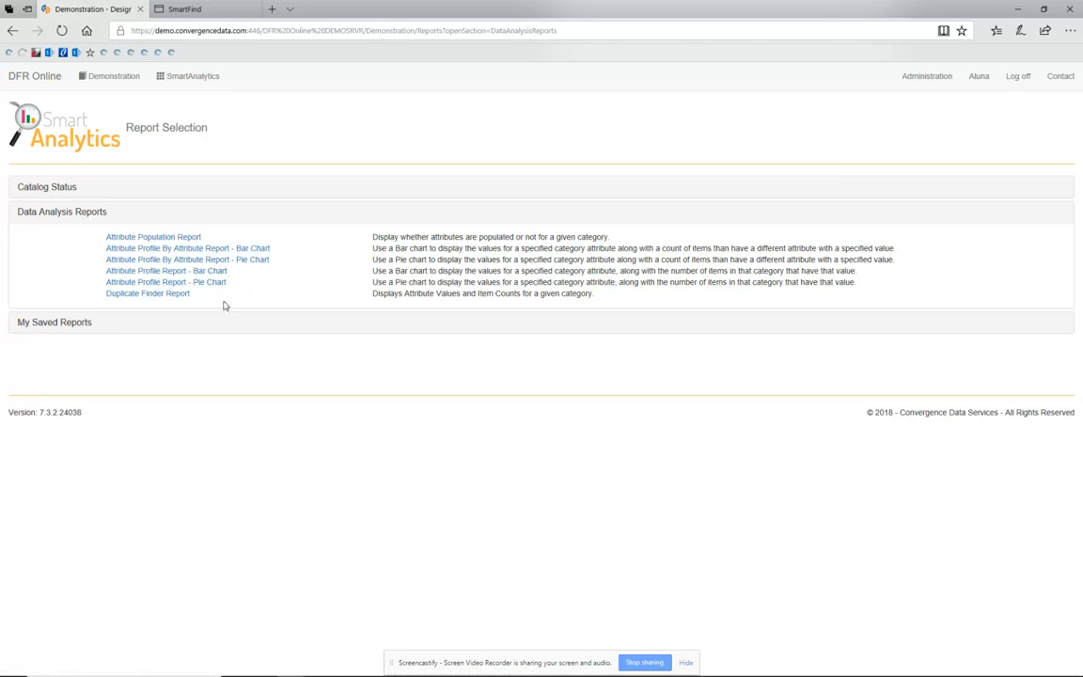
click(132, 295)
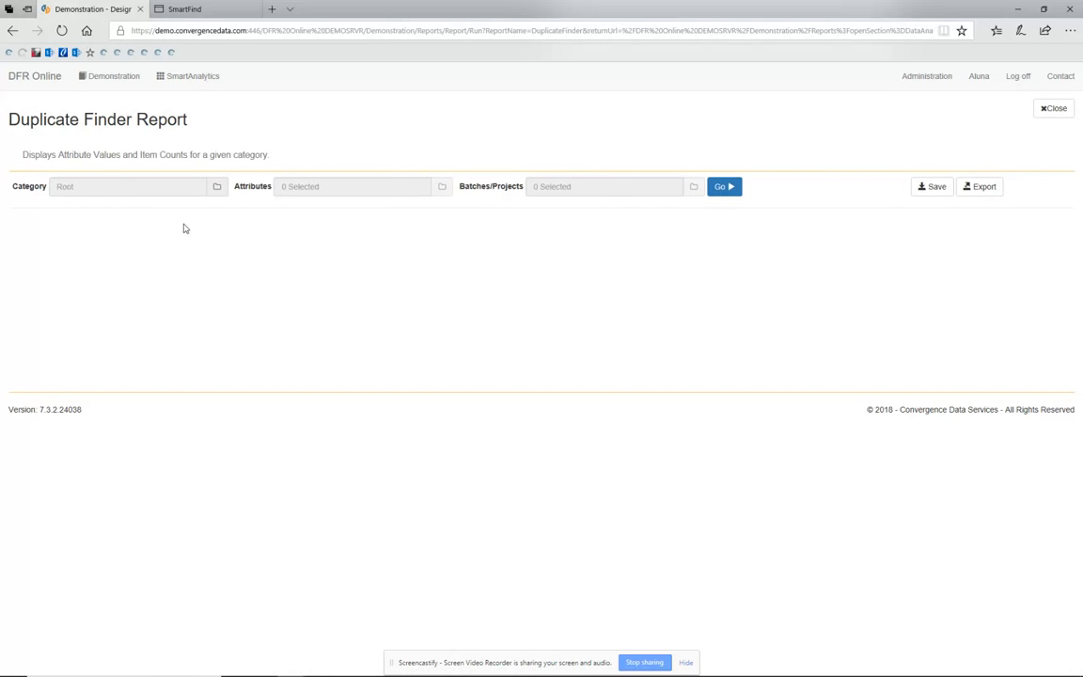
click(216, 189)
click(969, 139)
text(cap screws)
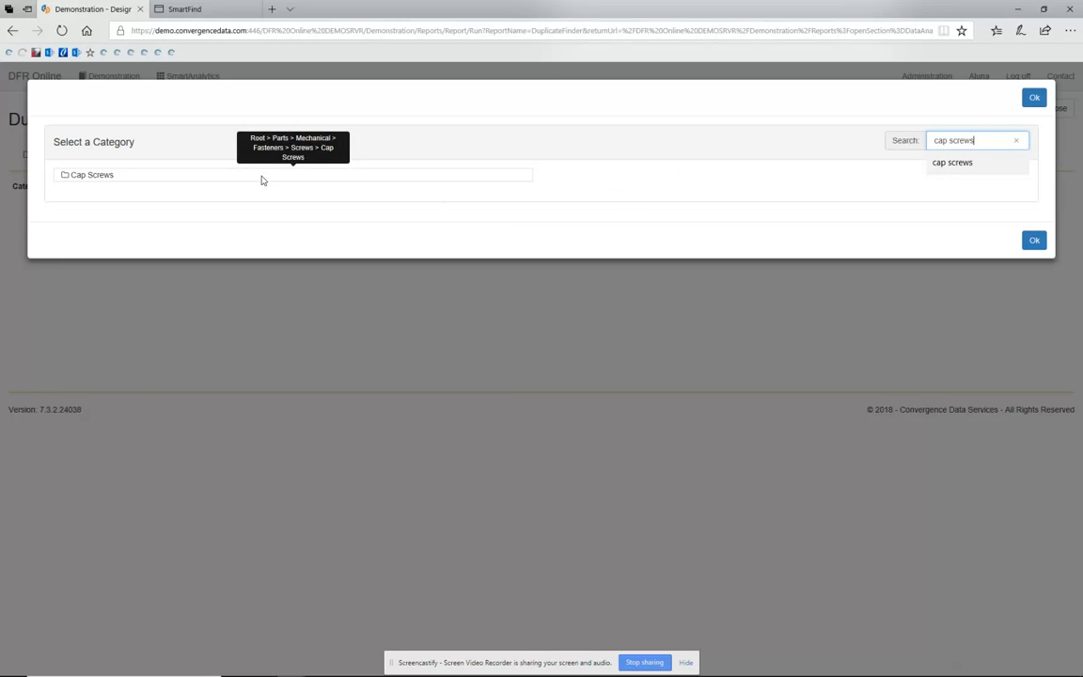
click(262, 176)
click(1026, 99)
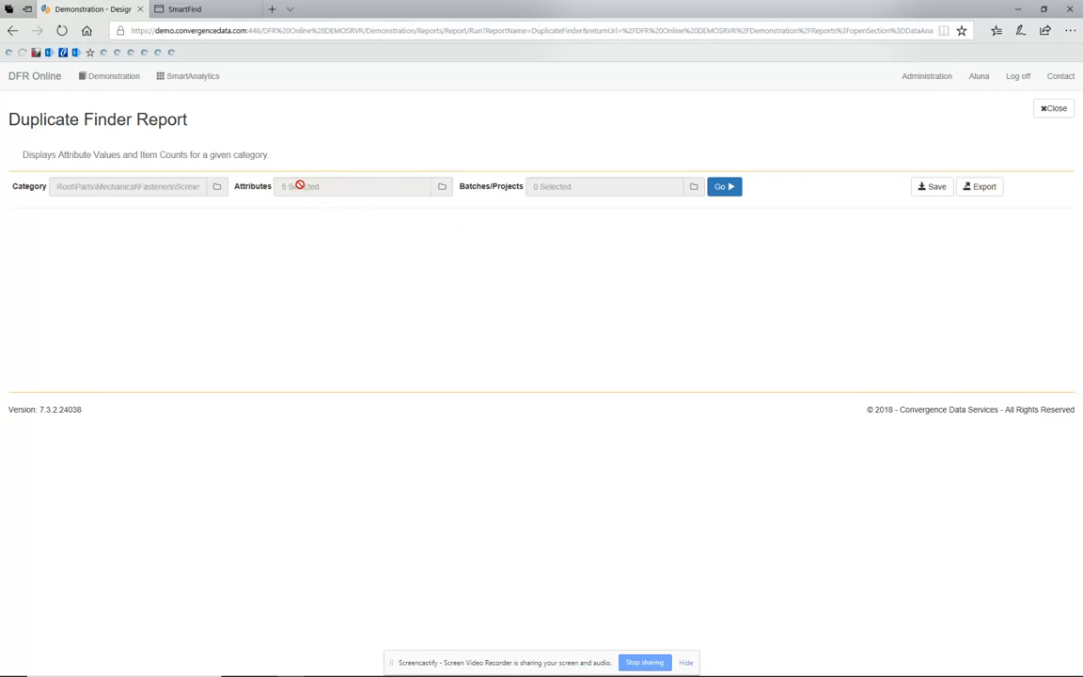
- Exclude empty values for FINISH, HEAD TYPE, LENGTH, MATERIAL and THREAD, and run the duplicate finder report
click(441, 186)
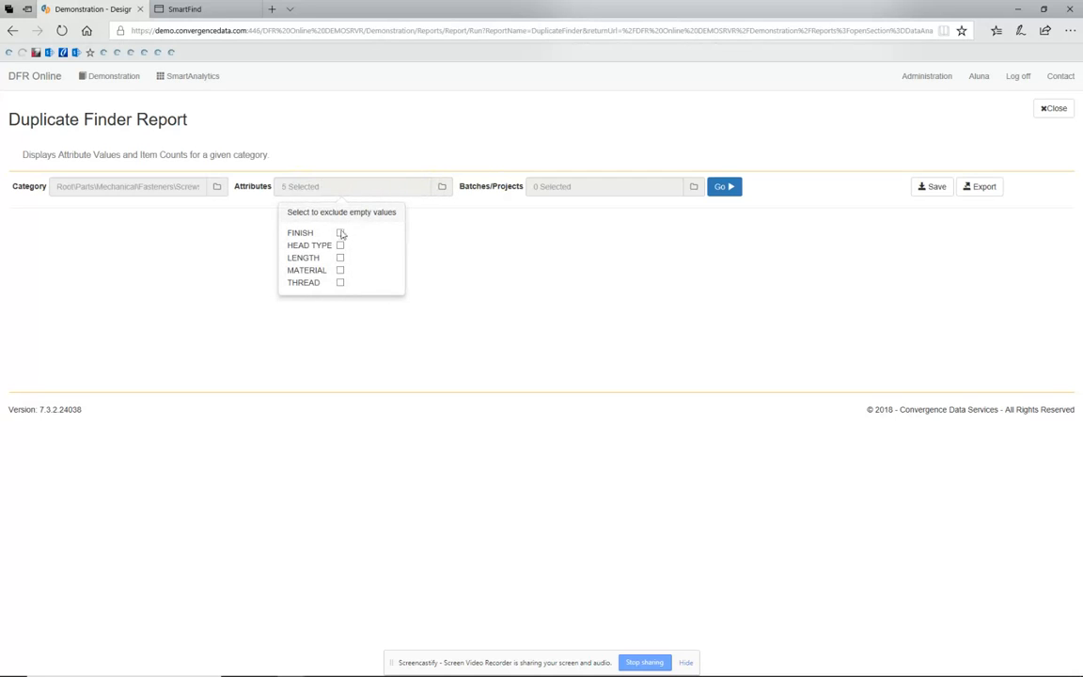
click(341, 233)
click(340, 245)
click(340, 258)
click(341, 270)
click(342, 283)
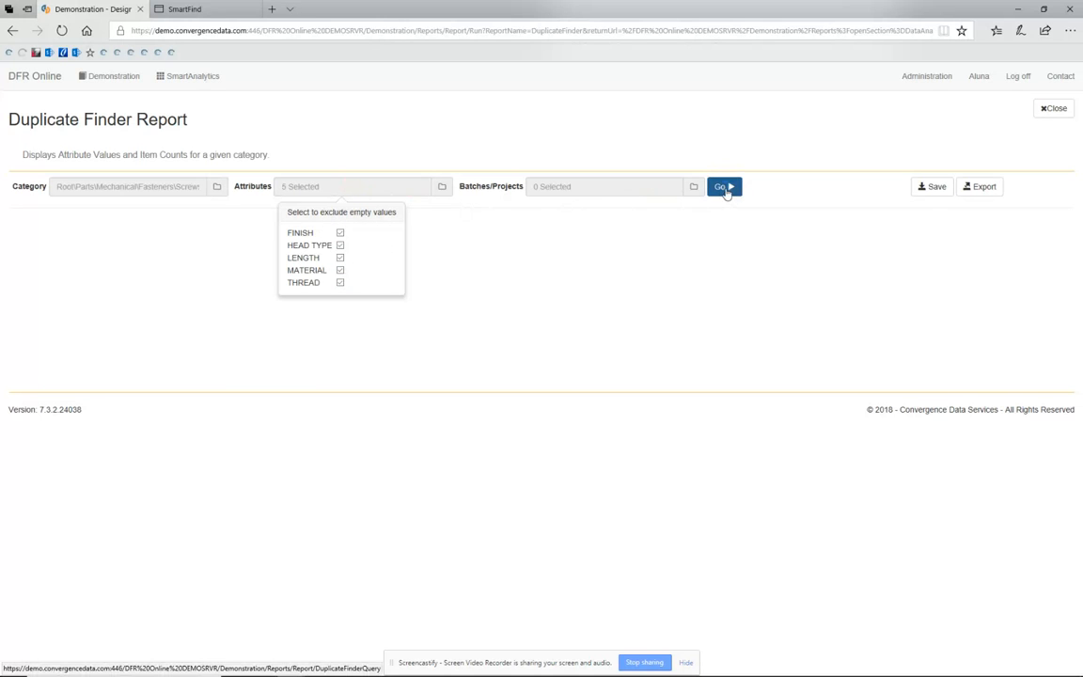
click(722, 187)
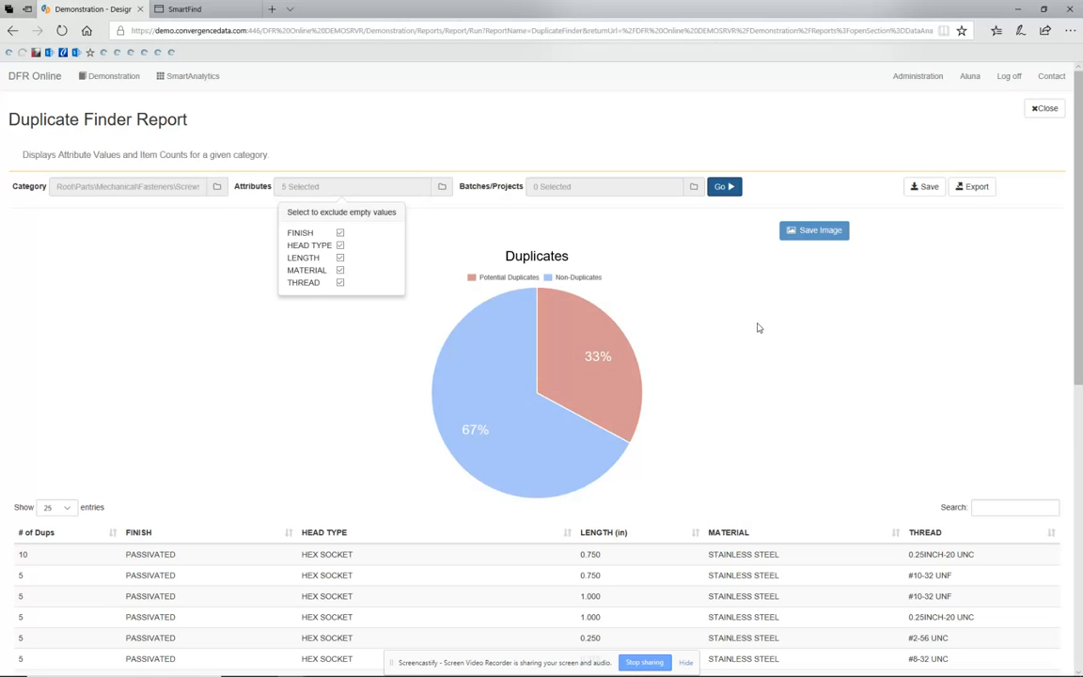
- Examine the potential duplicates share in the pie chart and the duplicate count in the first table row
mouse_move(598, 355)
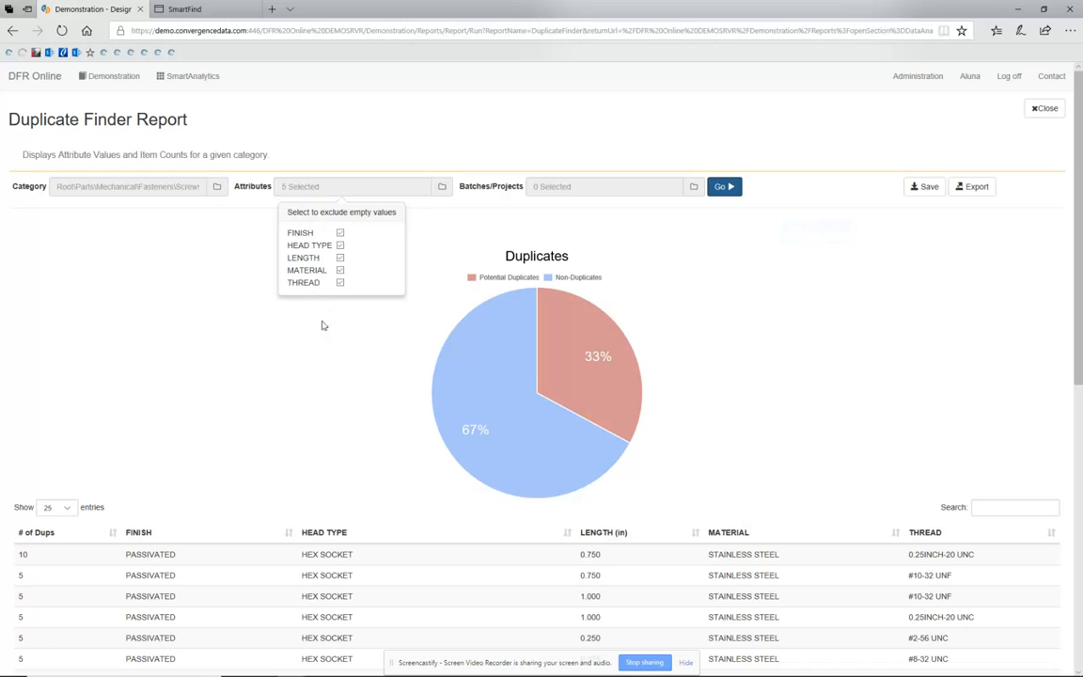
mouse_move(634, 383)
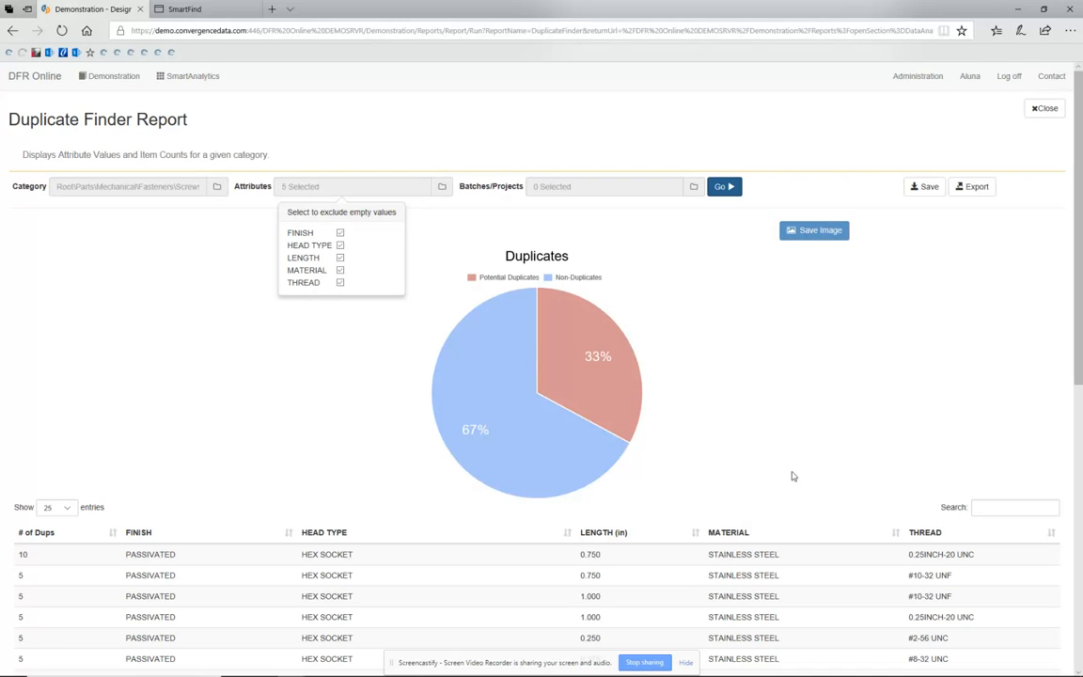
double_click(22, 554)
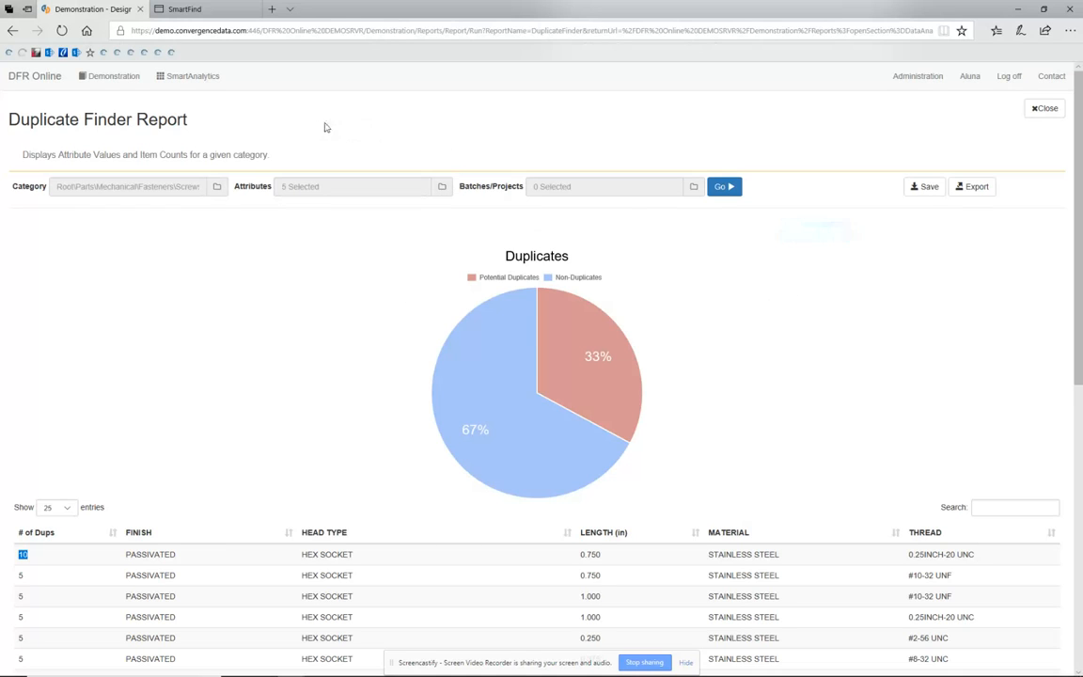
- Close the duplicate report and look over the saved reports and the available data analysis reports
click(1045, 107)
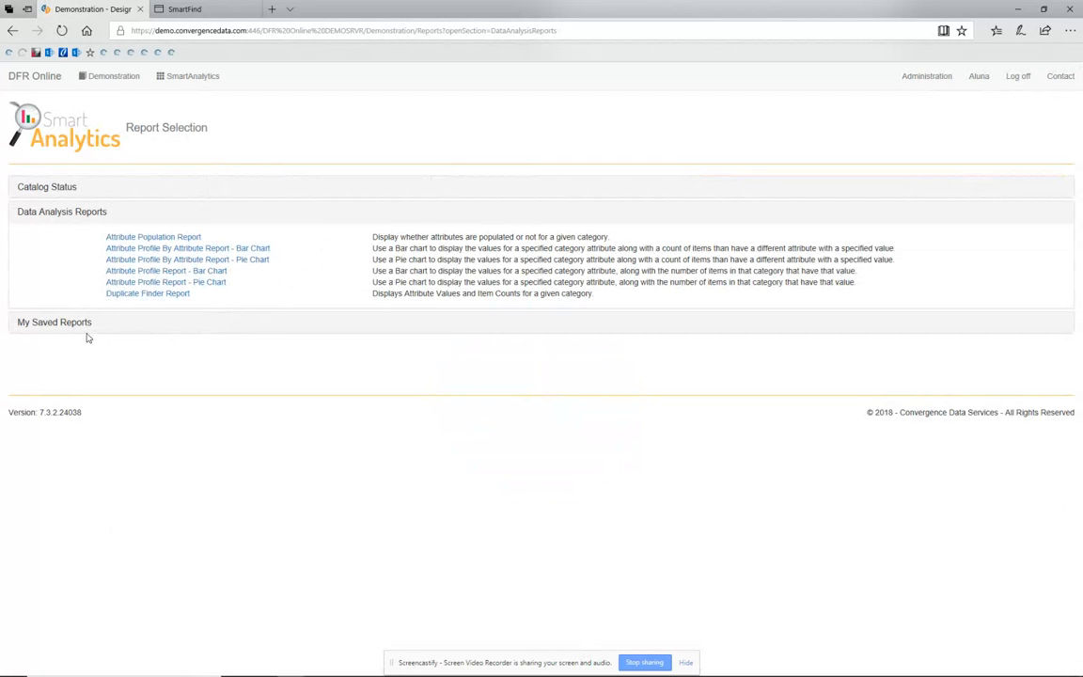
click(75, 325)
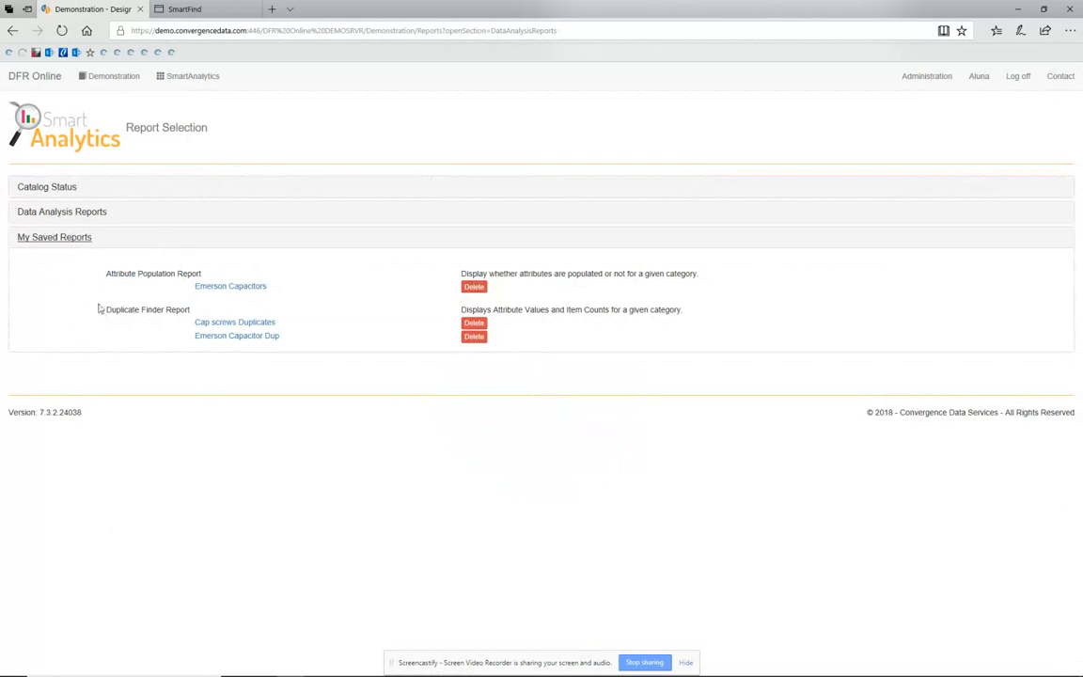
click(77, 215)
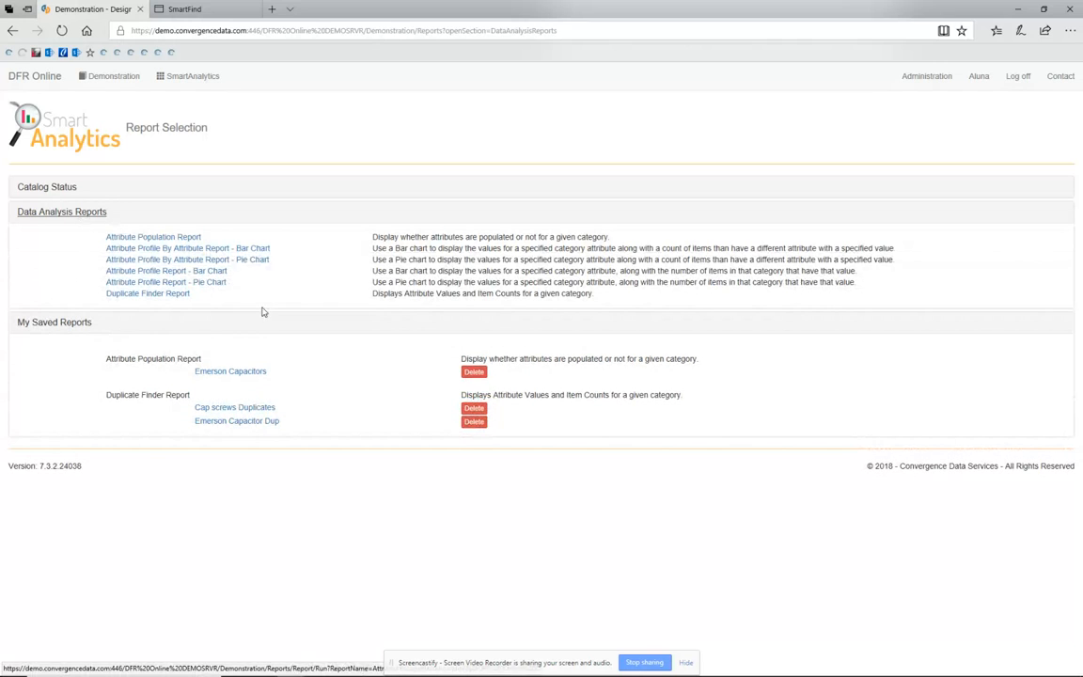
click(73, 324)
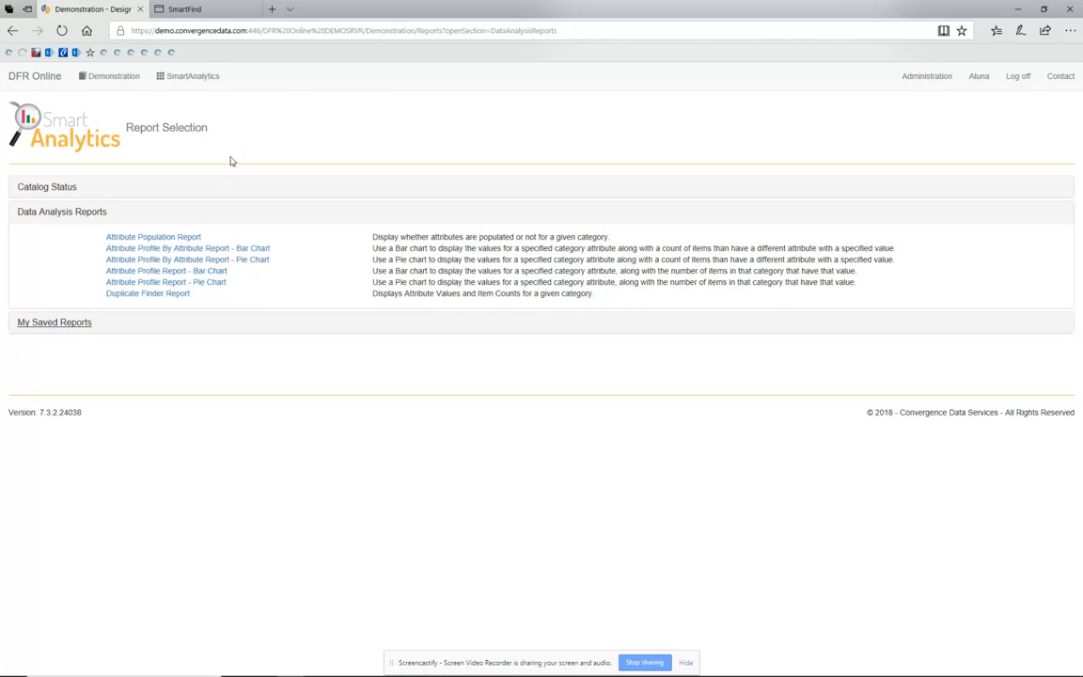
- Switch to the SmartClass module, open the category selection and confirm Cap Screws as the category
click(198, 81)
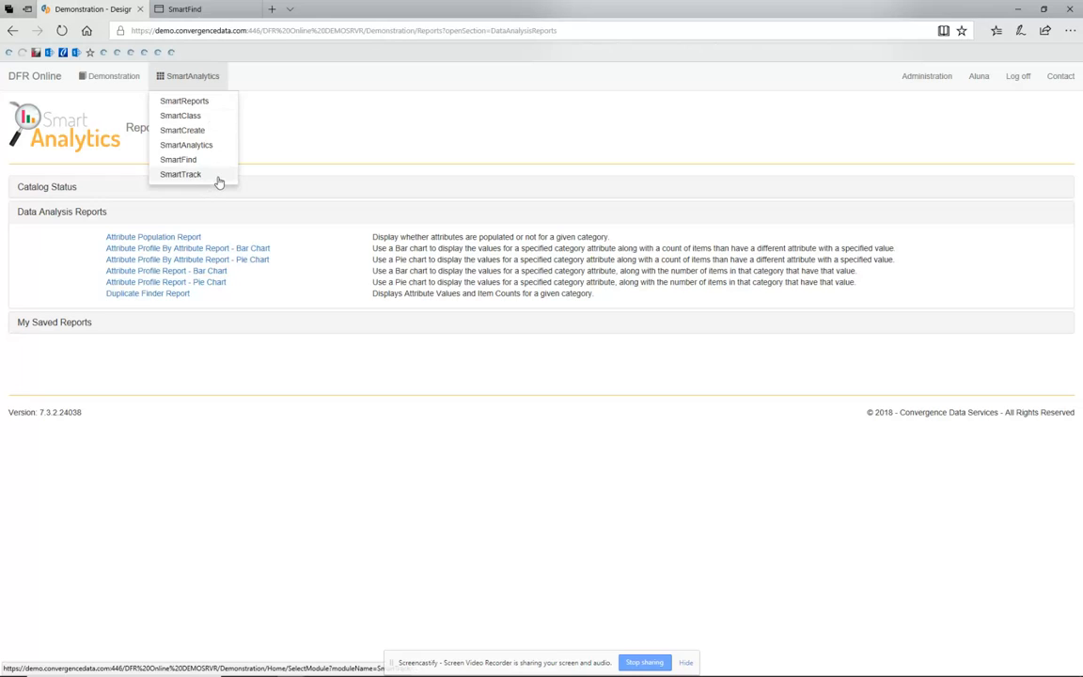
click(189, 119)
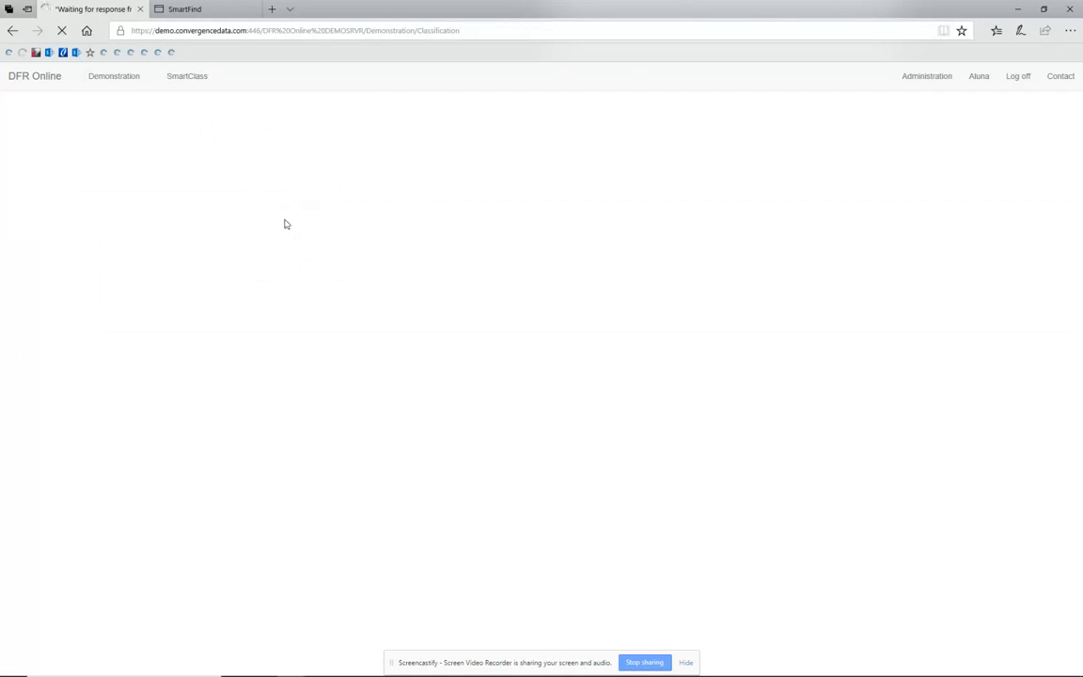
click(75, 158)
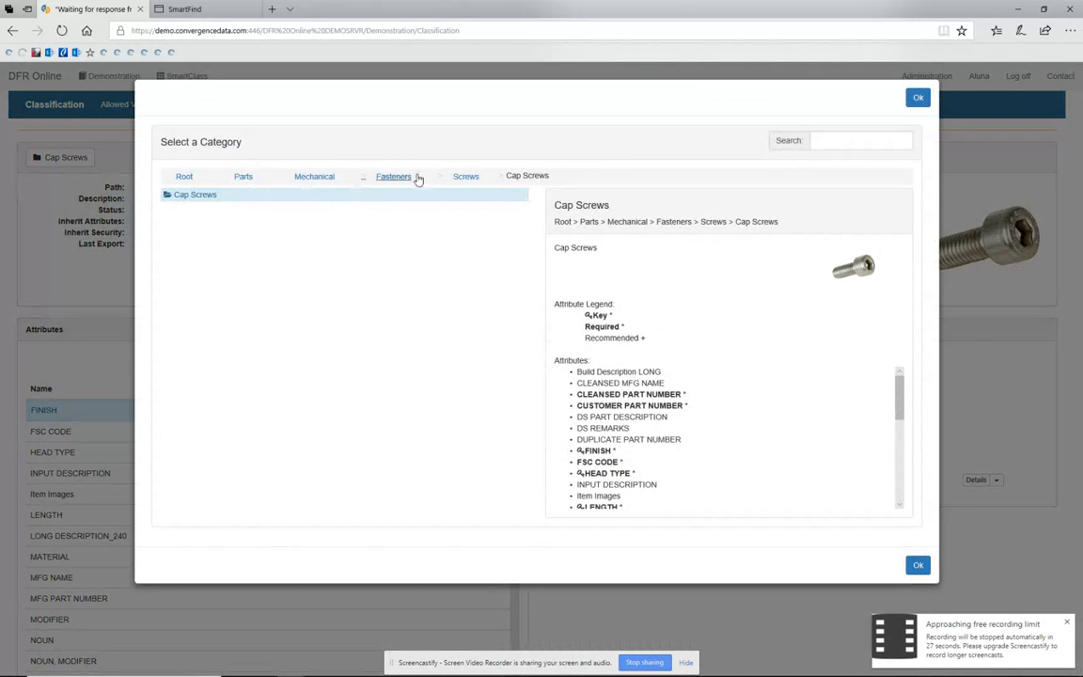
click(917, 97)
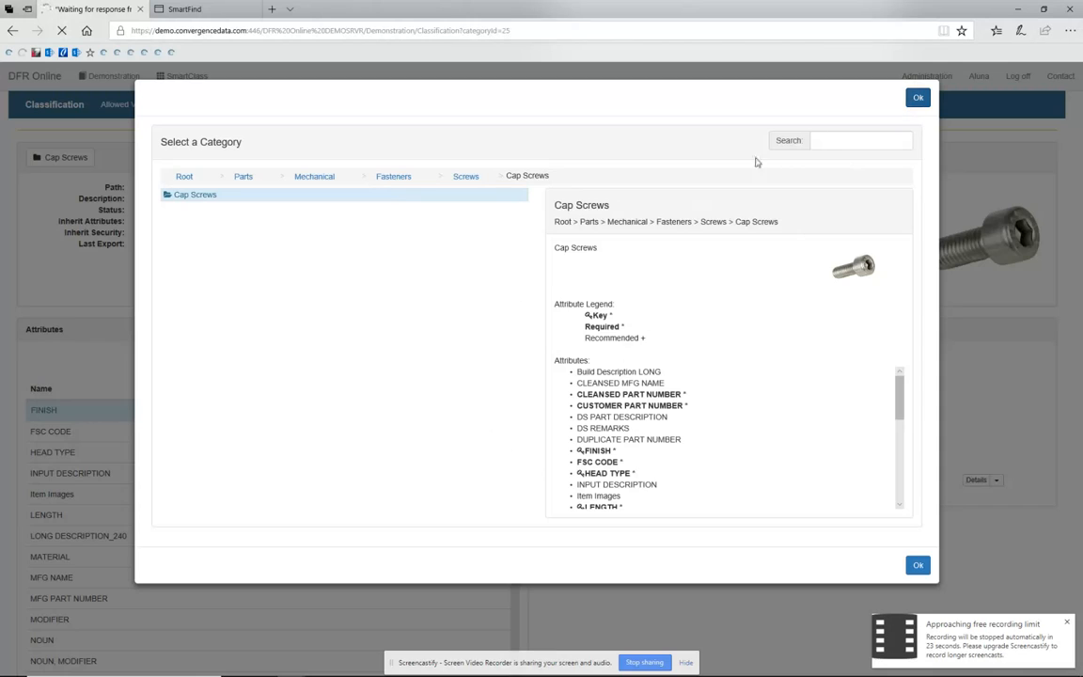